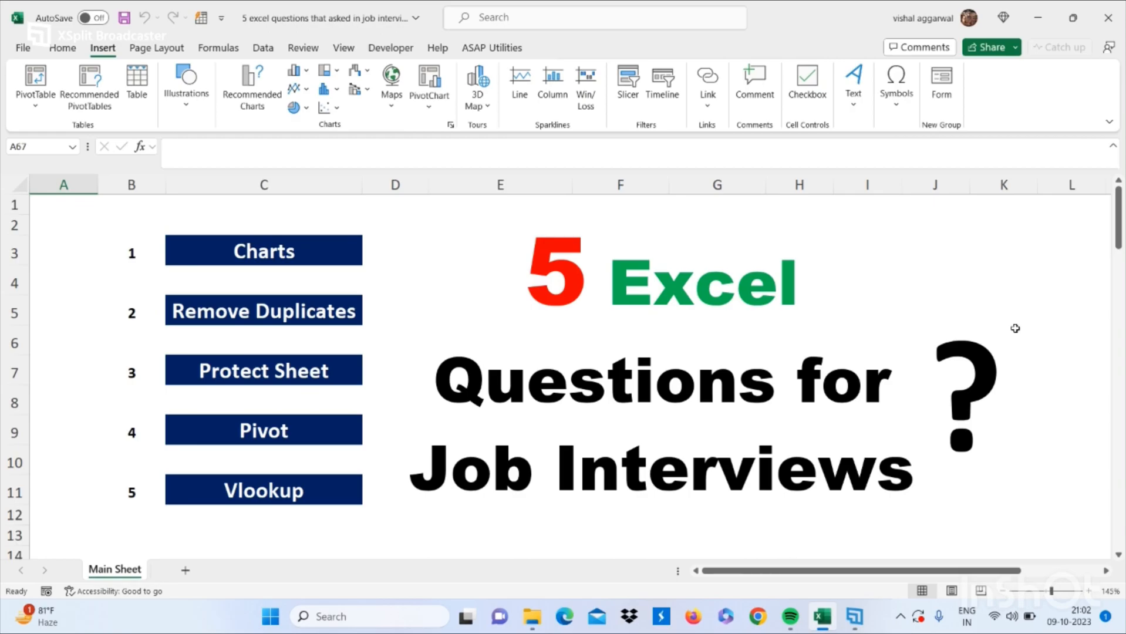
scroll(1016, 329, down, 4)
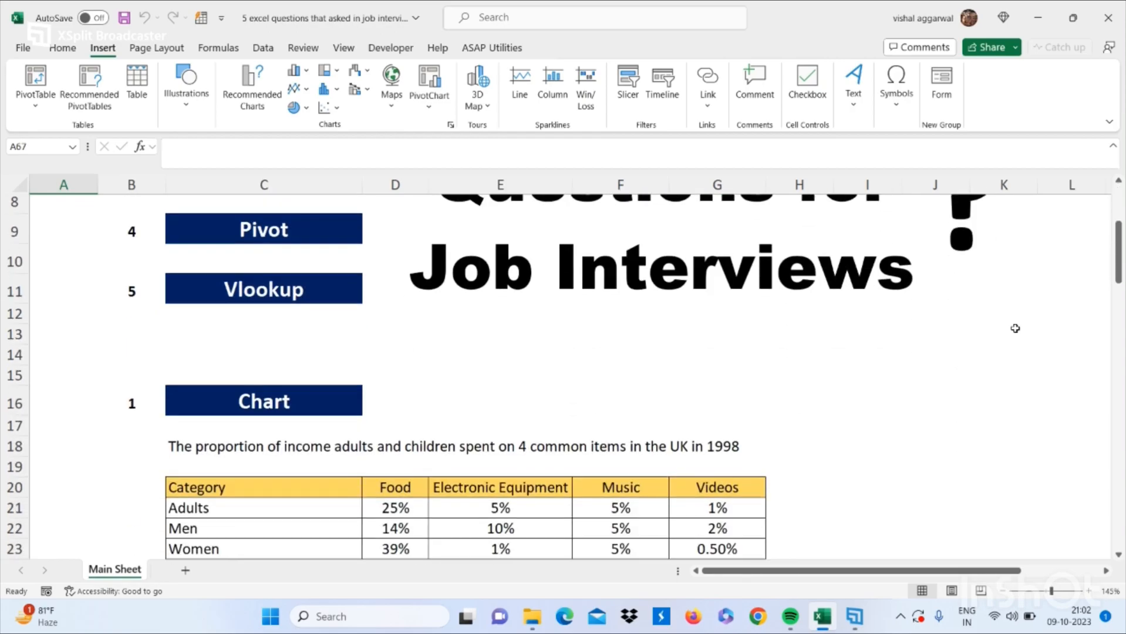
scroll(1015, 329, down, 1)
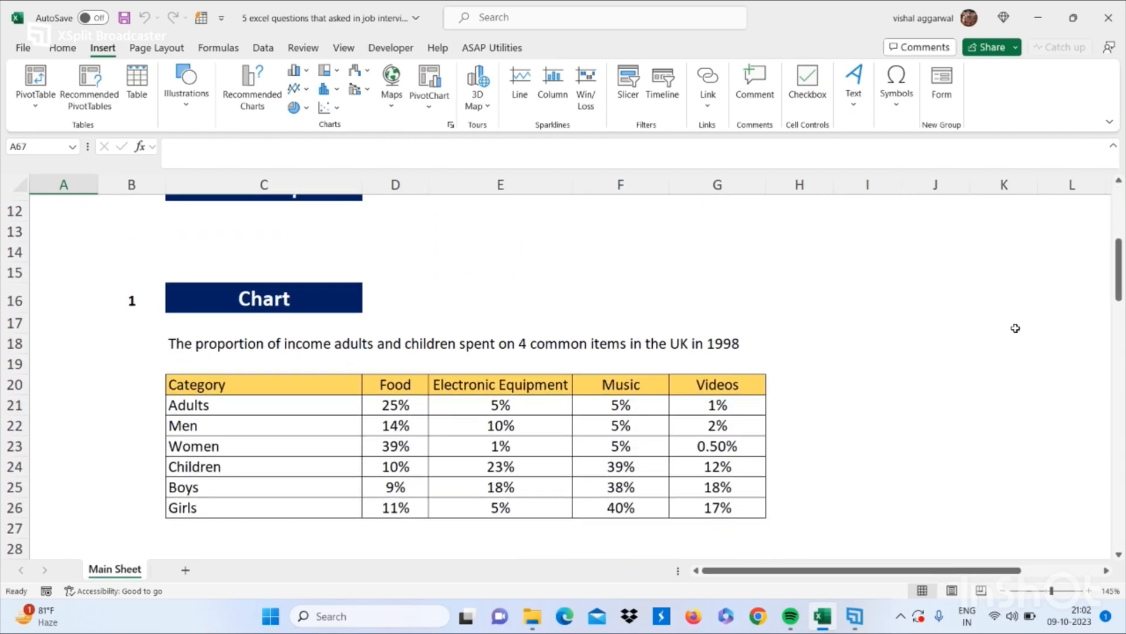
scroll(1015, 329, down, 3)
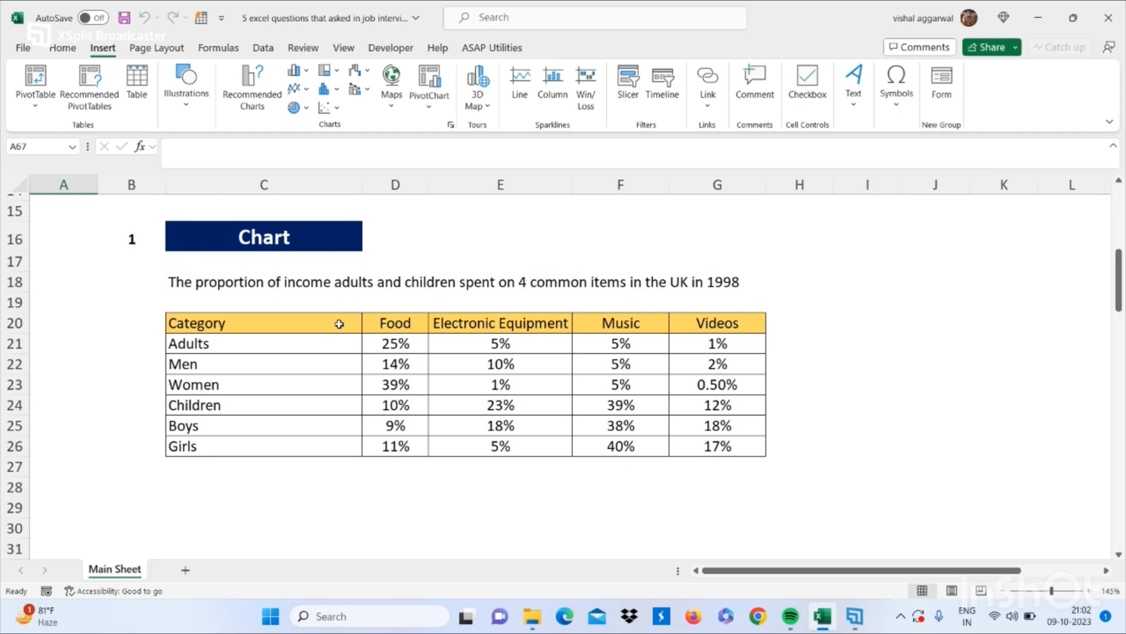
Chart the income proportion table C20:G26 as a column chart on its own sheet via F11, then return to Main Sheet.
drag(325, 323, 676, 450)
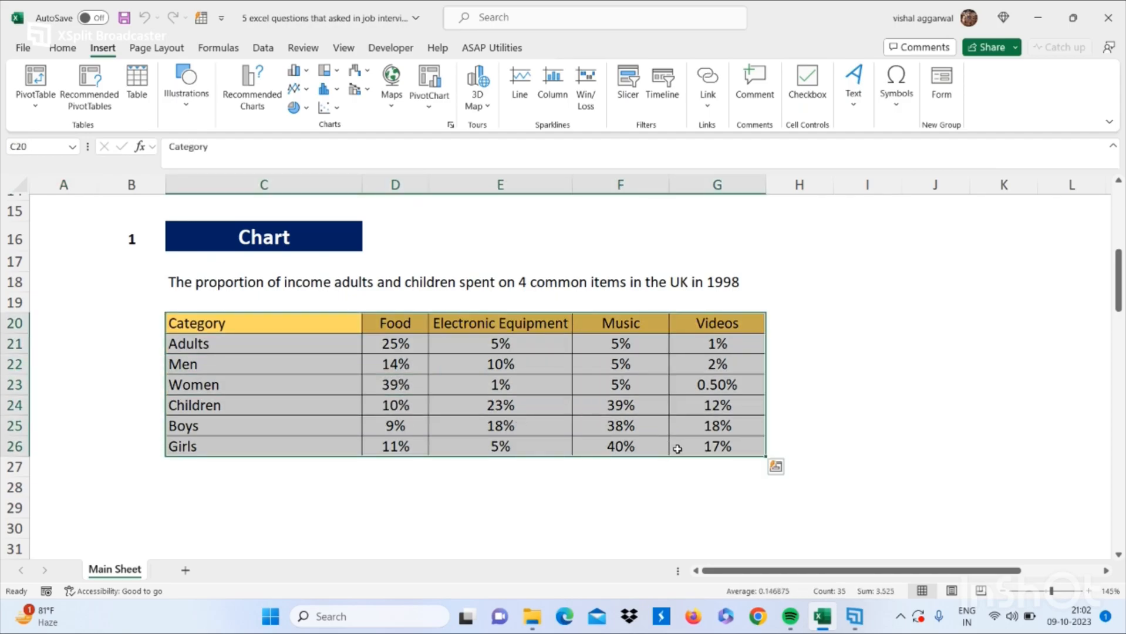
key(F11)
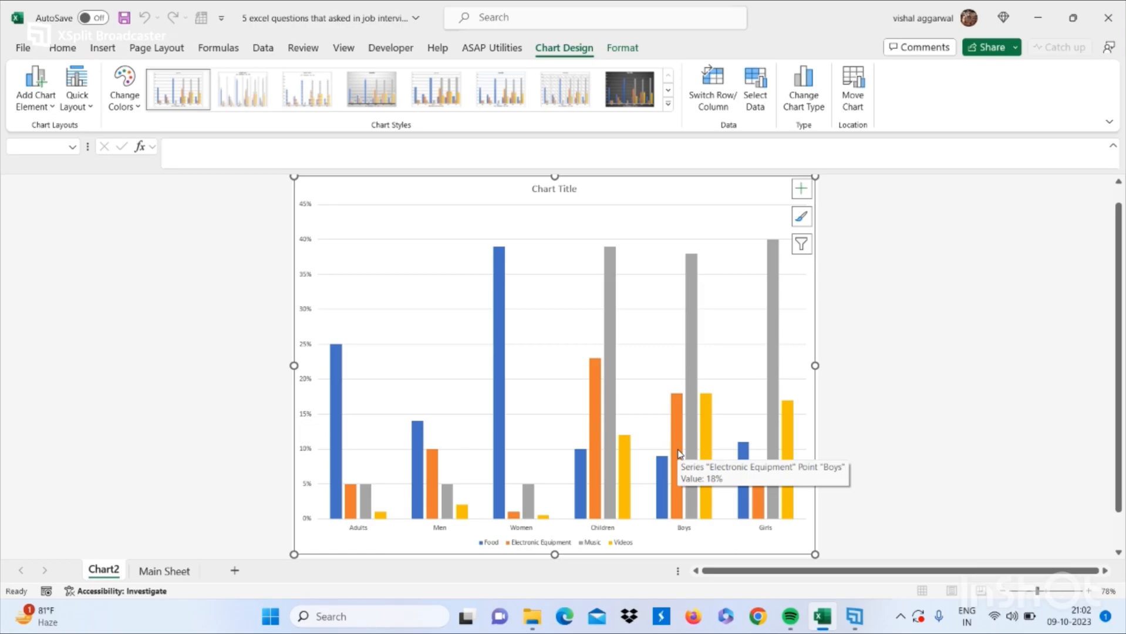
click(164, 570)
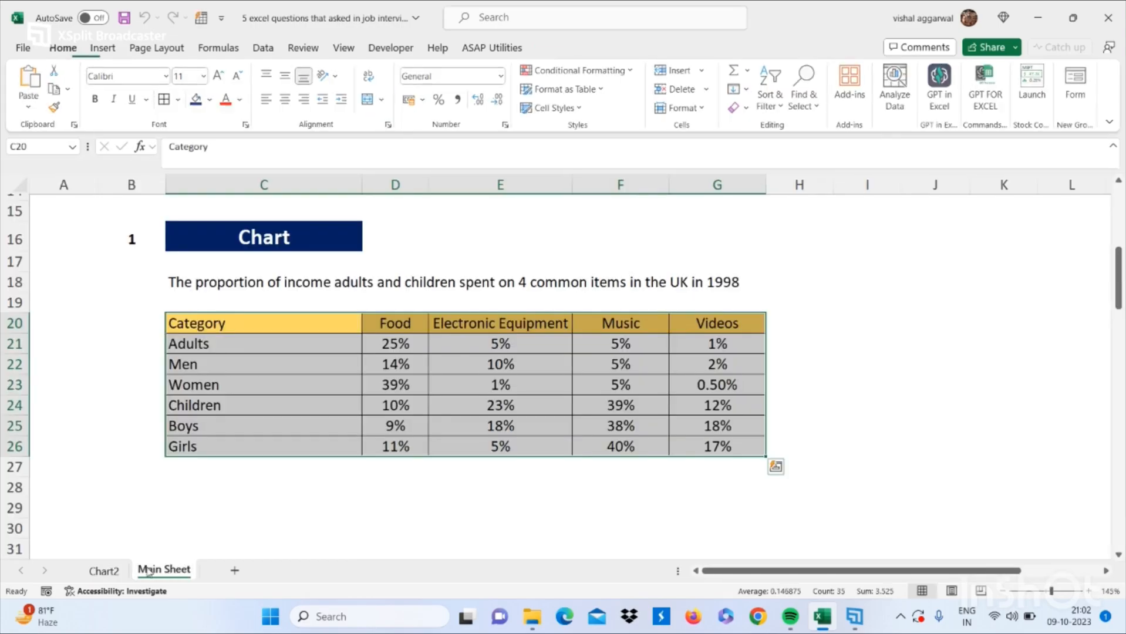
scroll(348, 434, down, 5)
scroll(348, 434, down, 5)
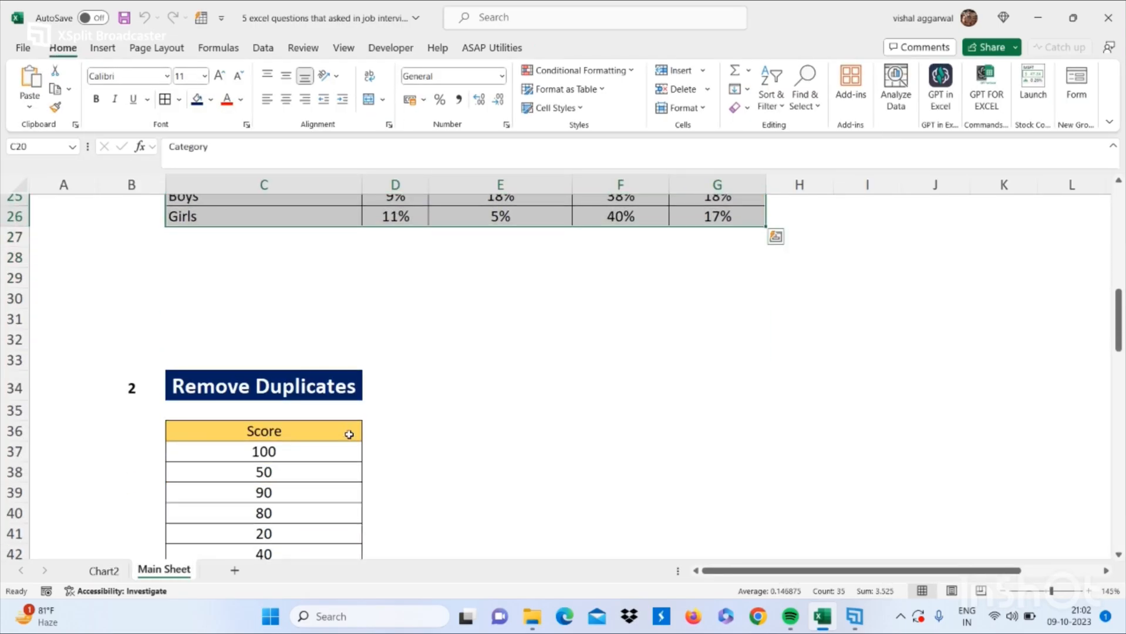
scroll(348, 435, down, 3)
scroll(349, 435, down, 2)
scroll(348, 435, down, 1)
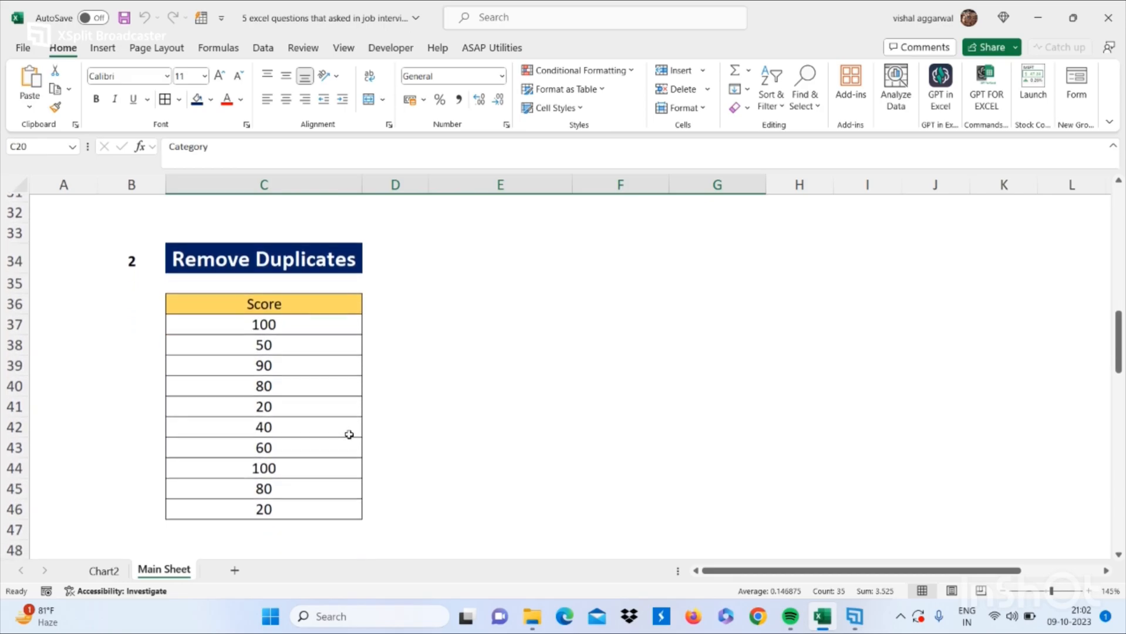
Remove duplicates from the Score list C36:C46, leaving the 7 unique values.
drag(317, 307, 321, 509)
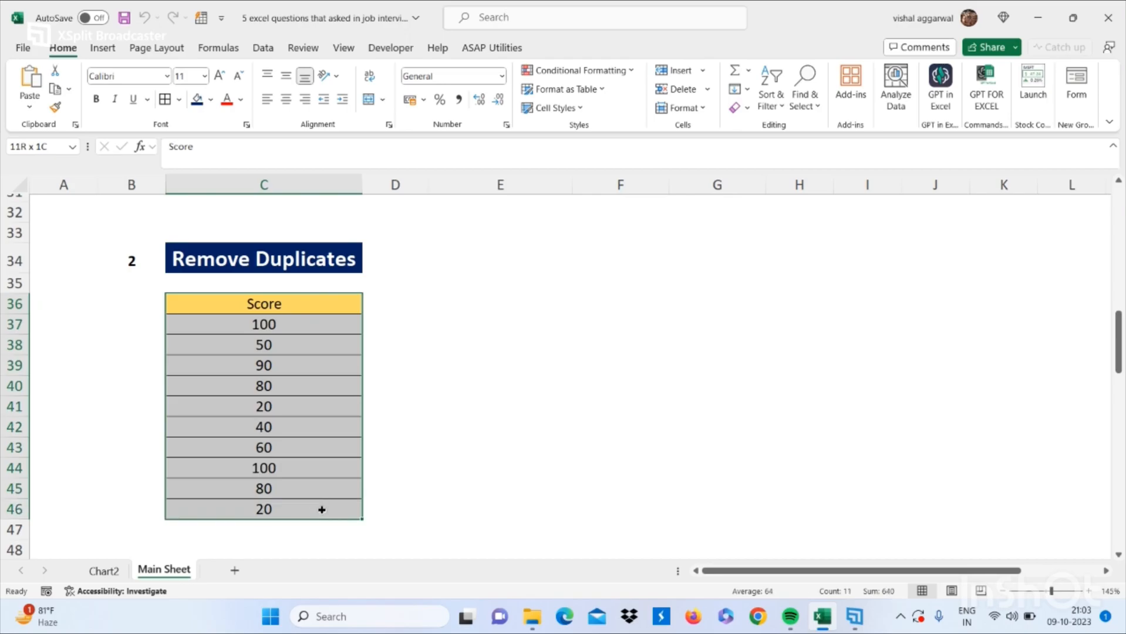
click(263, 48)
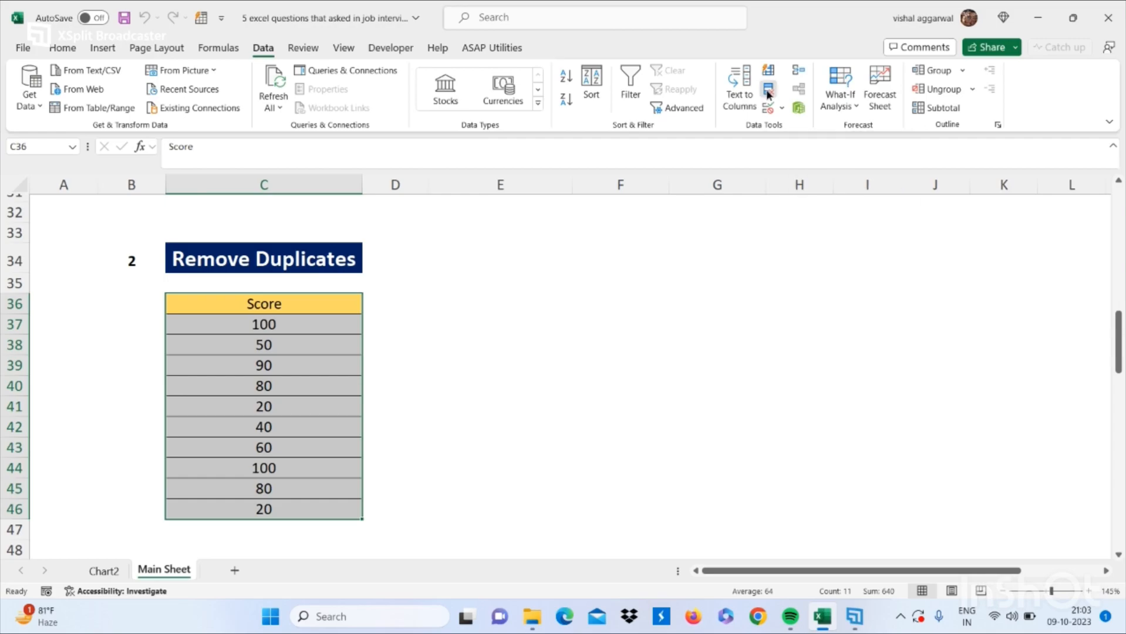
click(768, 93)
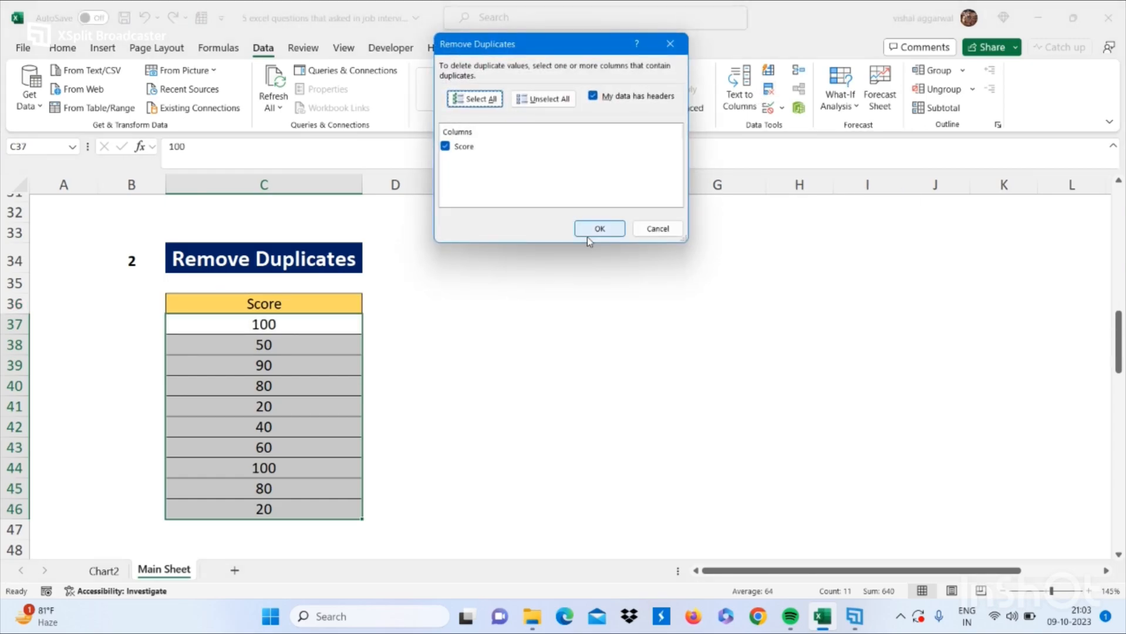
click(599, 229)
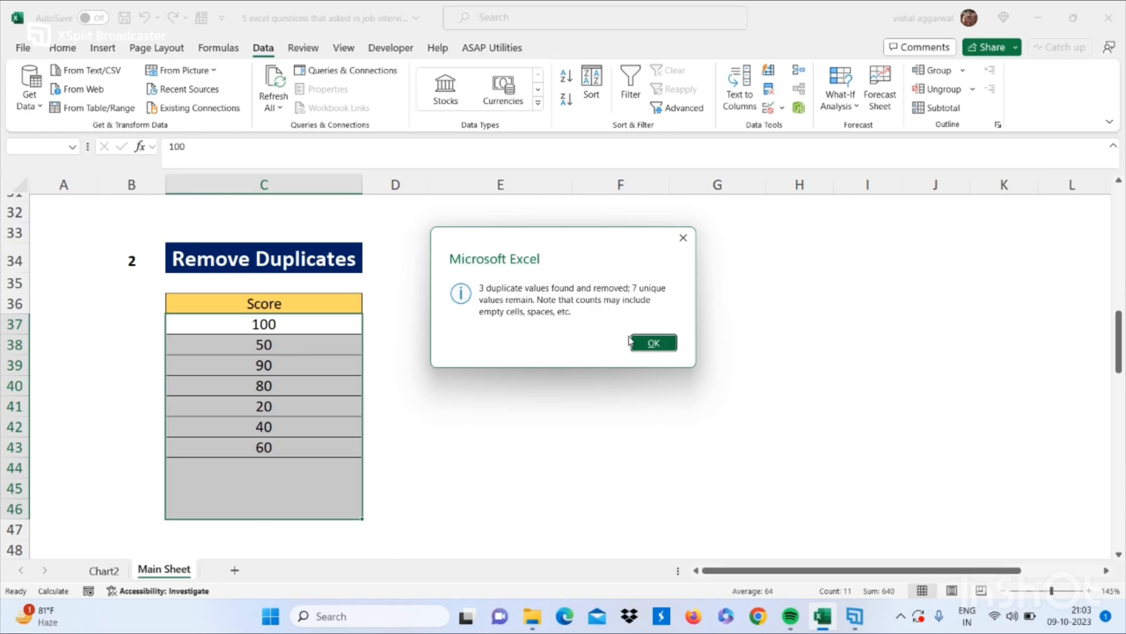
click(654, 344)
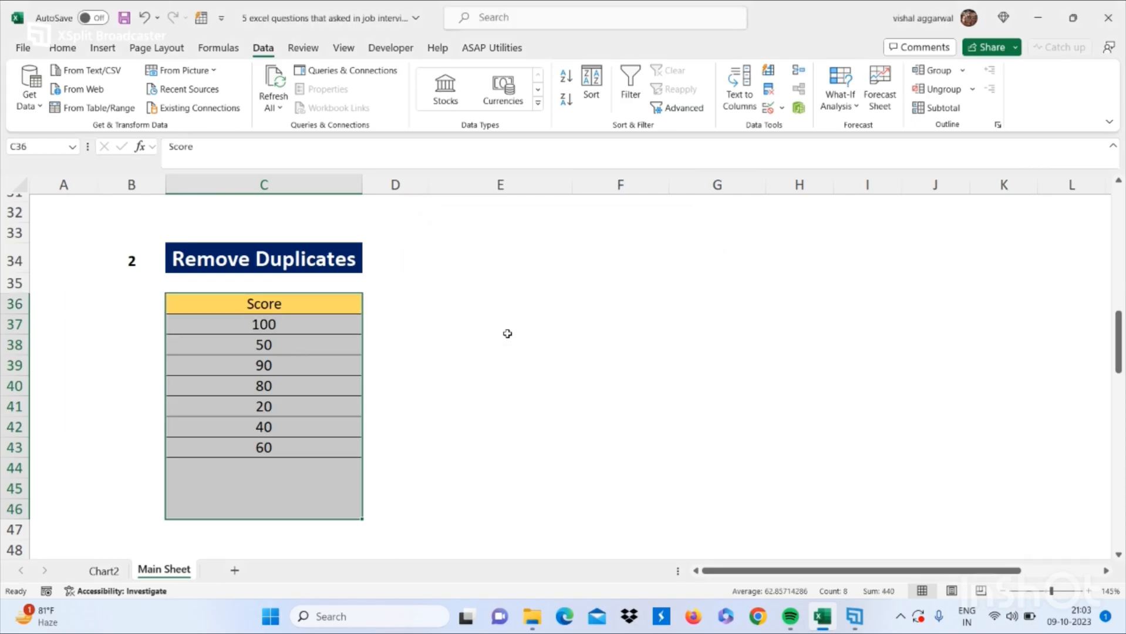
Protect the Main Sheet from the Review commands with an entered and confirmed password.
click(481, 342)
scroll(481, 339, down, 5)
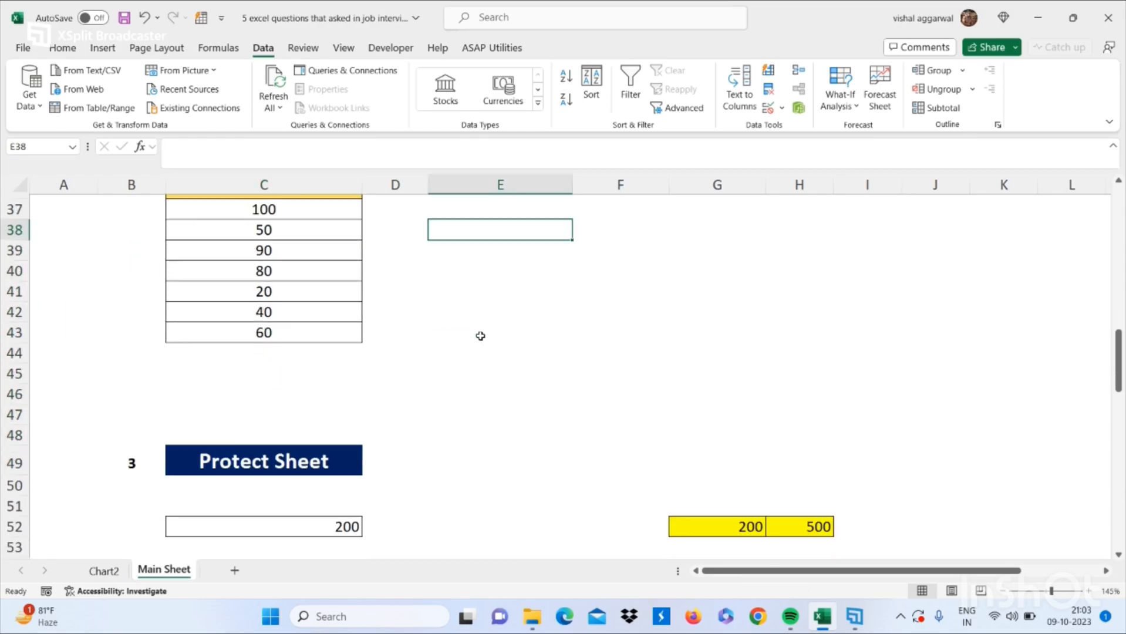
scroll(481, 339, down, 3)
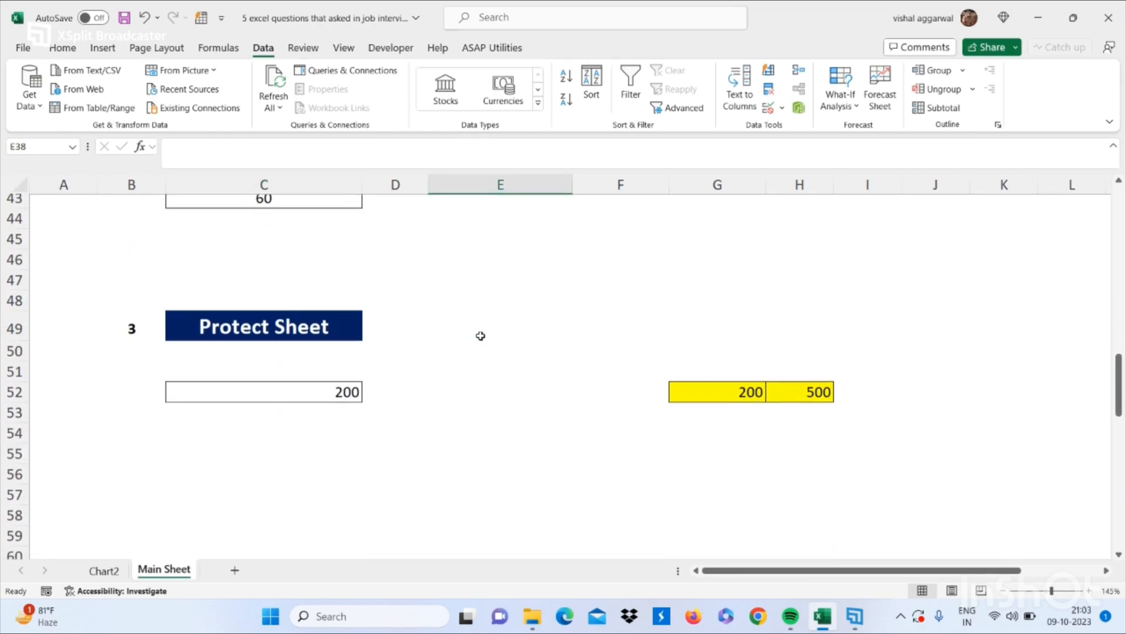
scroll(481, 336, down, 1)
scroll(480, 336, down, 1)
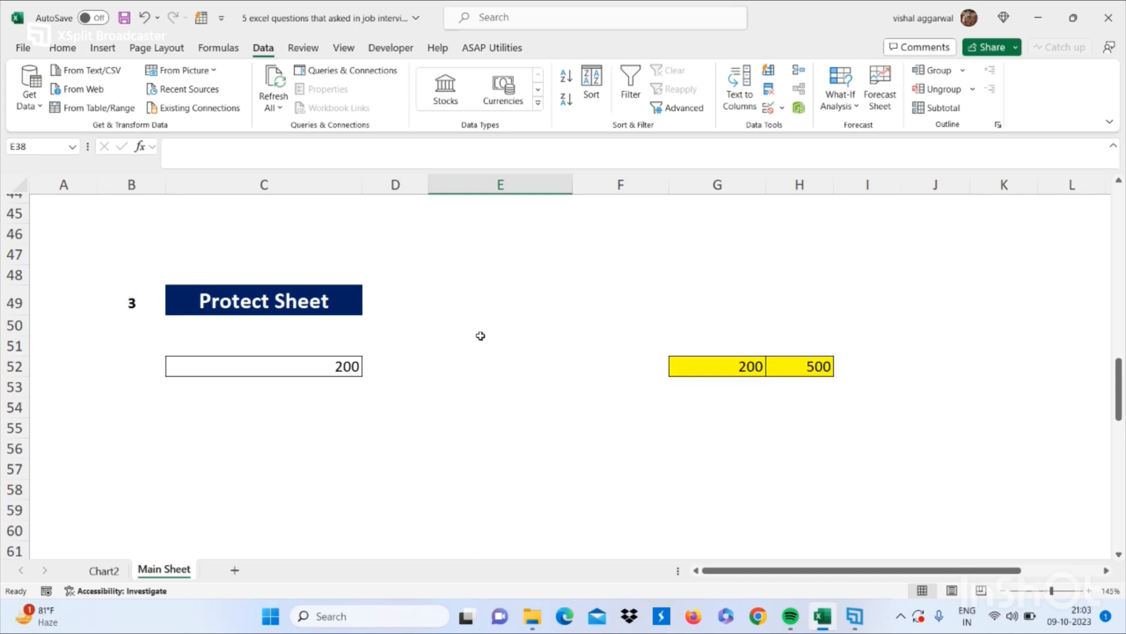
click(348, 363)
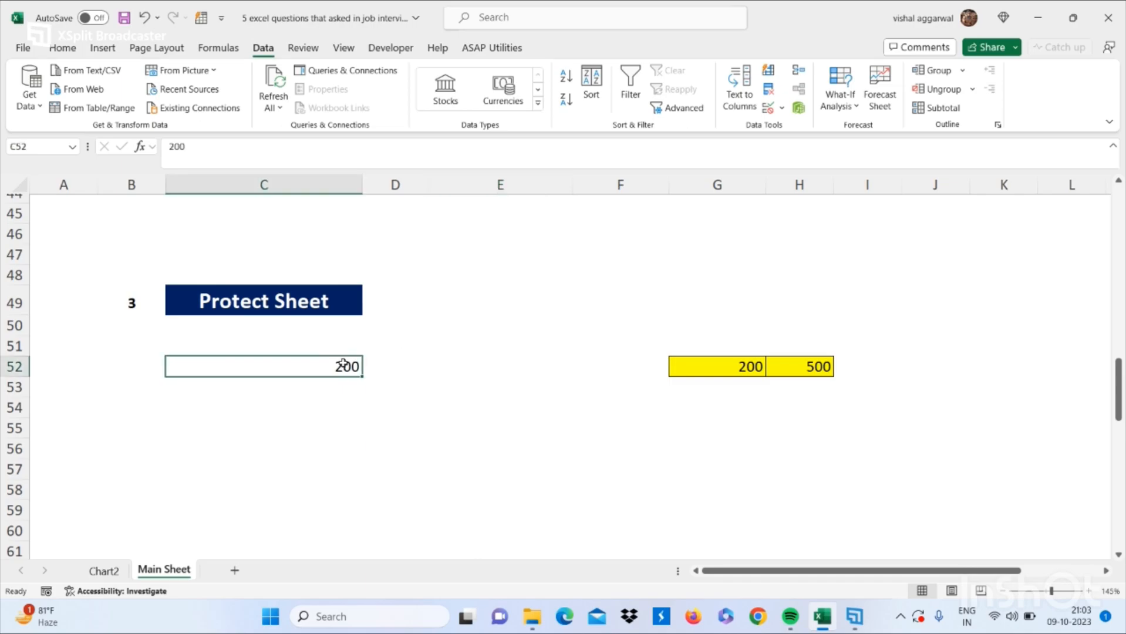
click(302, 47)
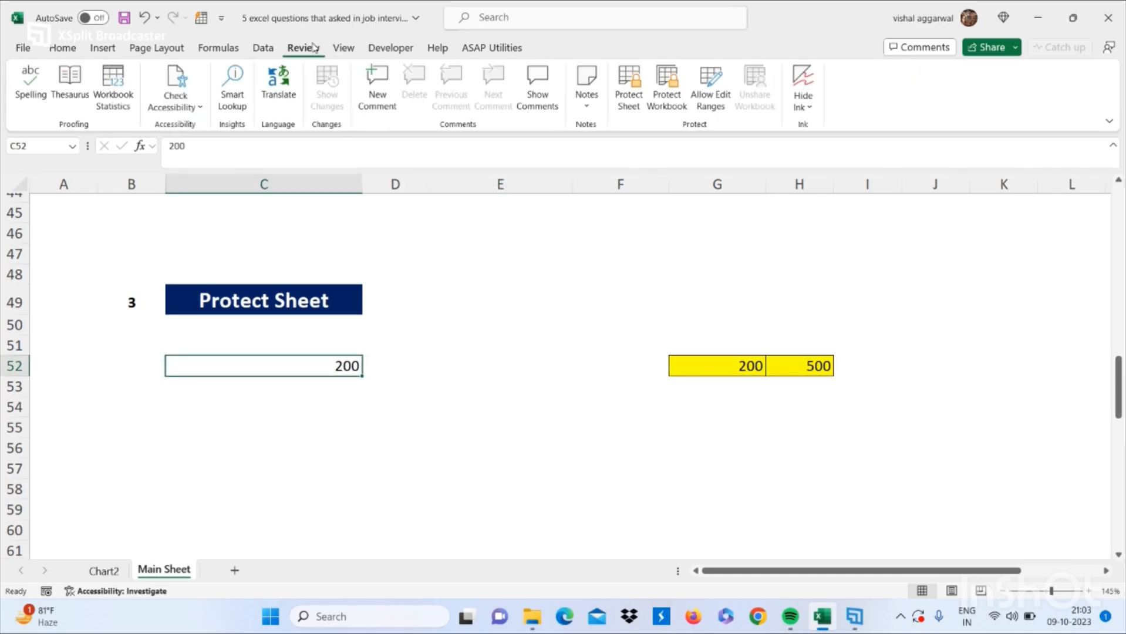
click(629, 89)
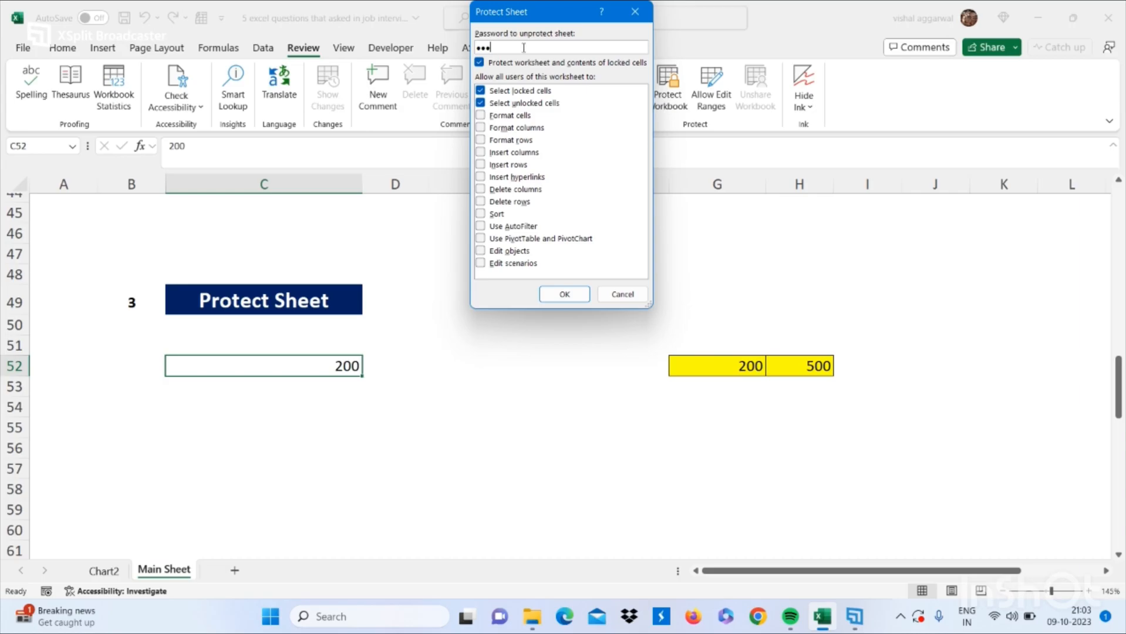
click(564, 294)
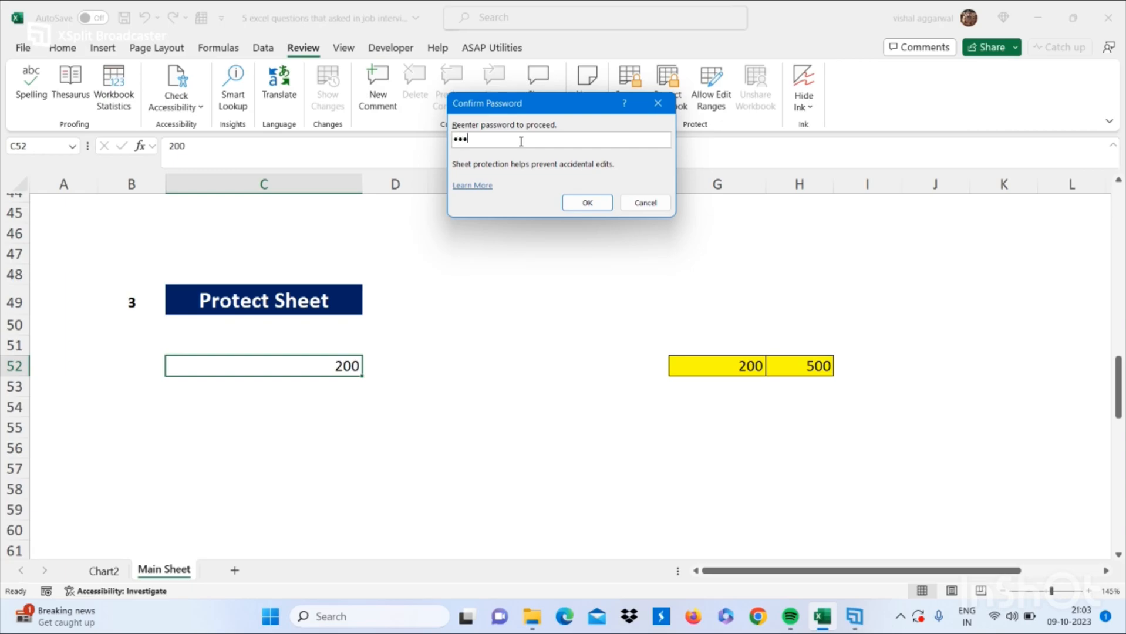
key(Return)
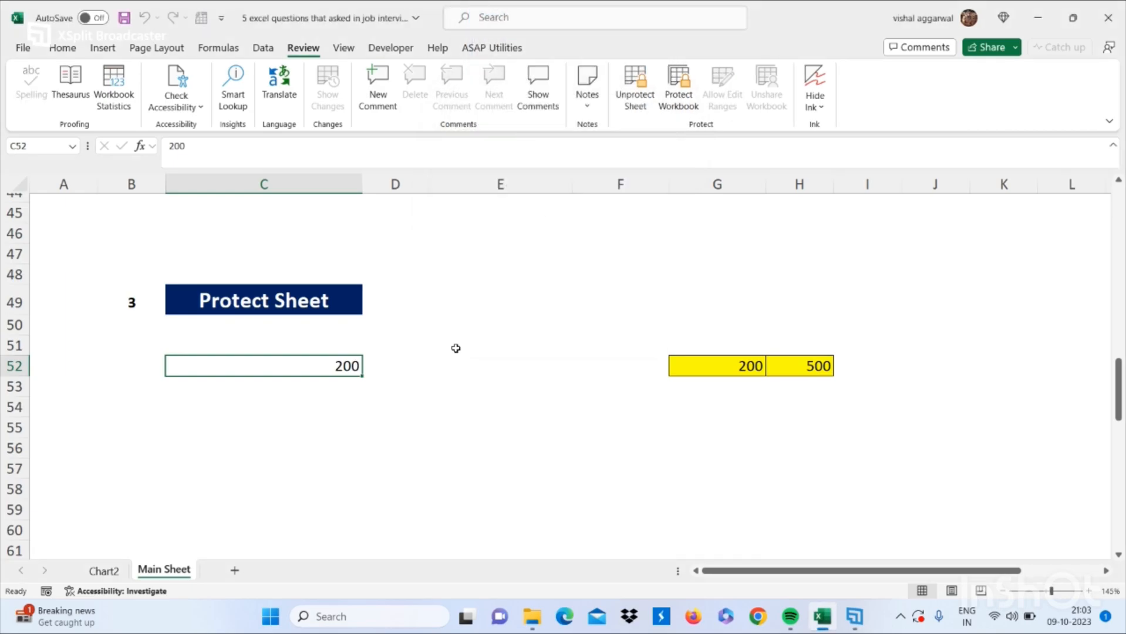
click(408, 361)
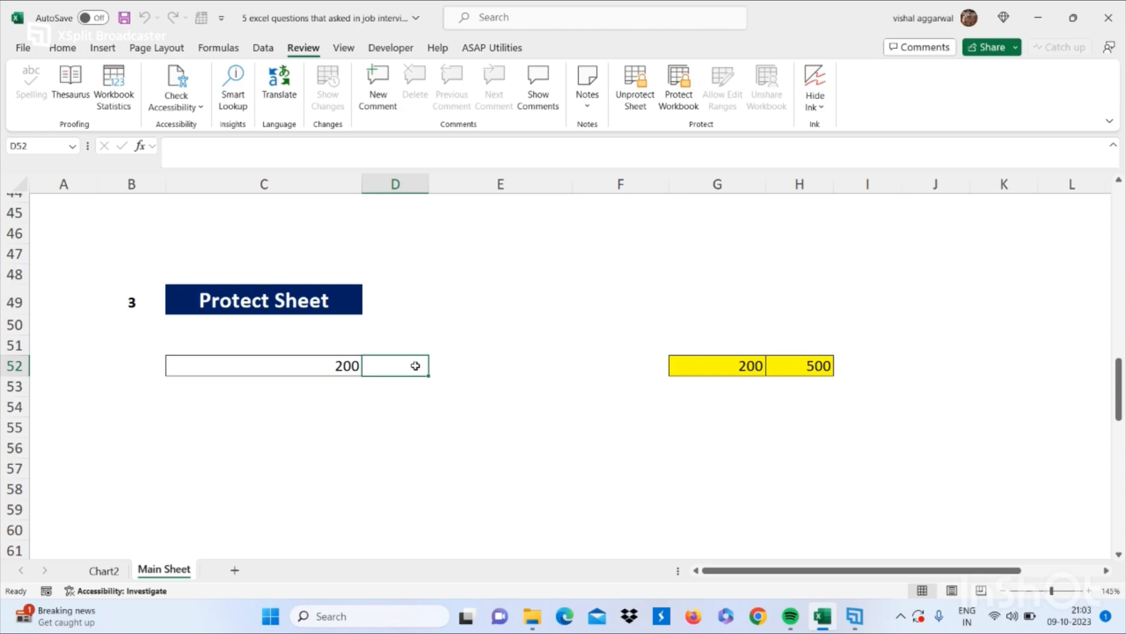
double_click(415, 365)
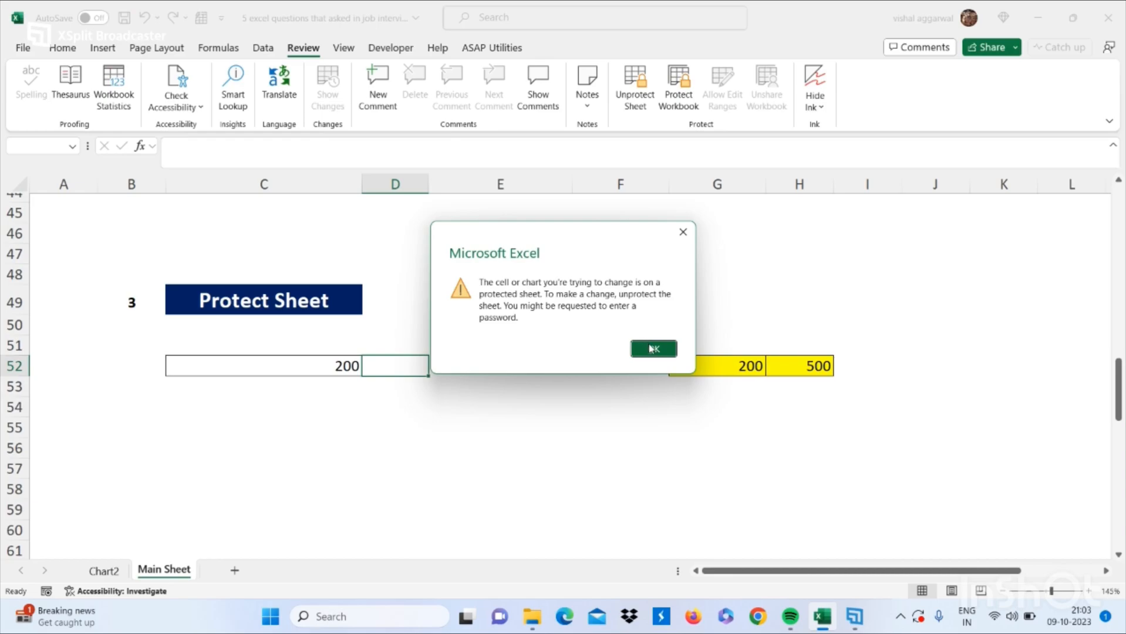
click(652, 349)
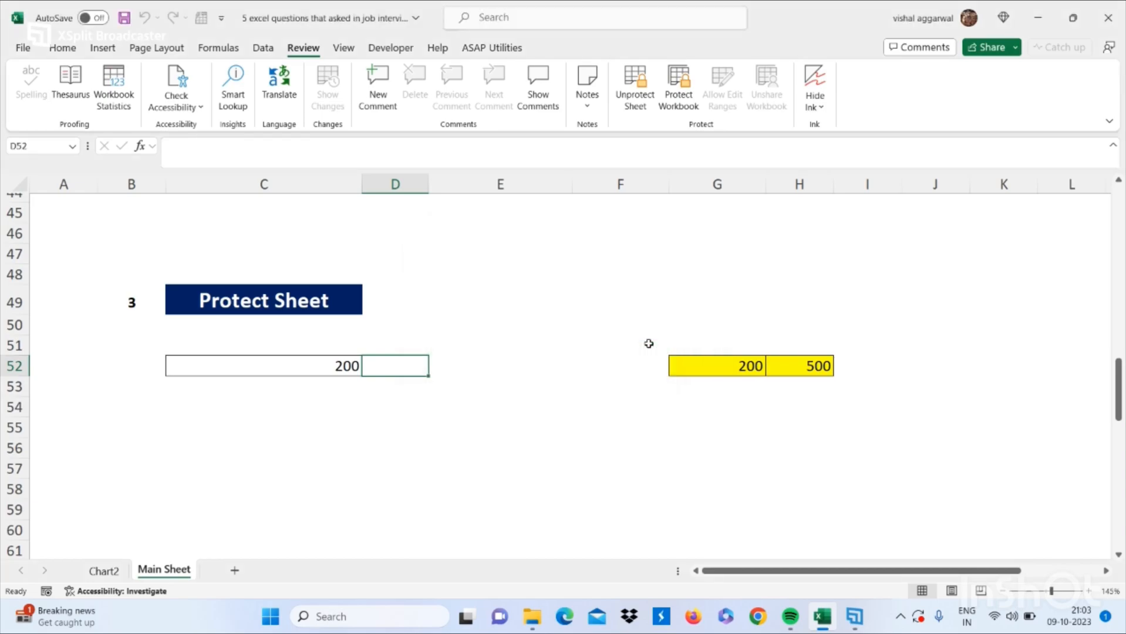
click(456, 368)
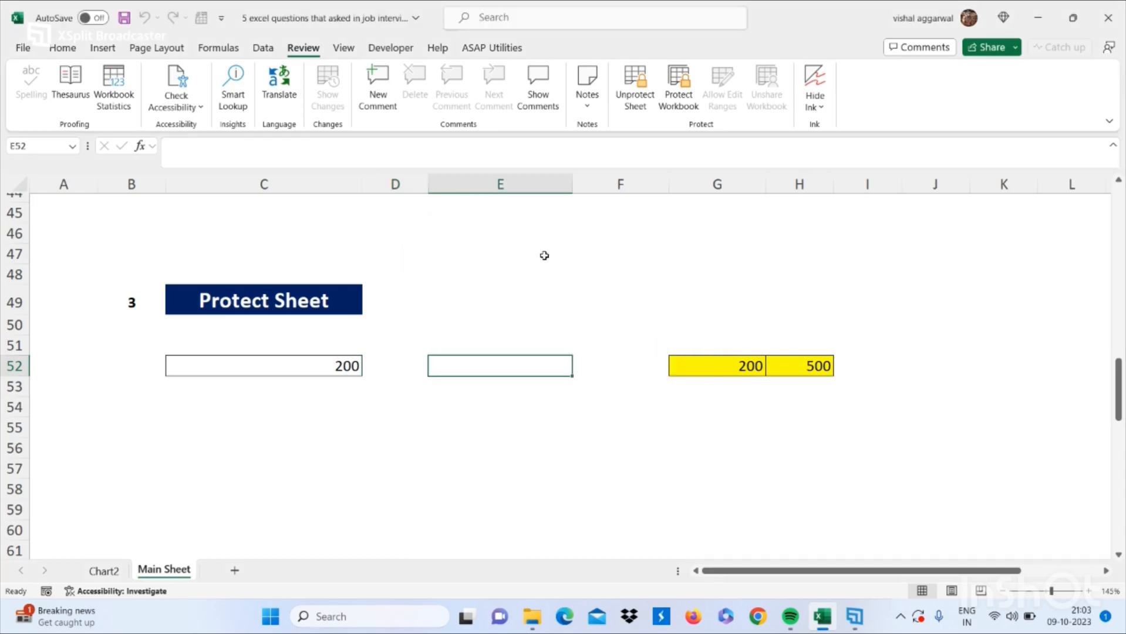
Unprotect the Main Sheet by supplying its password so cells are editable again.
click(635, 88)
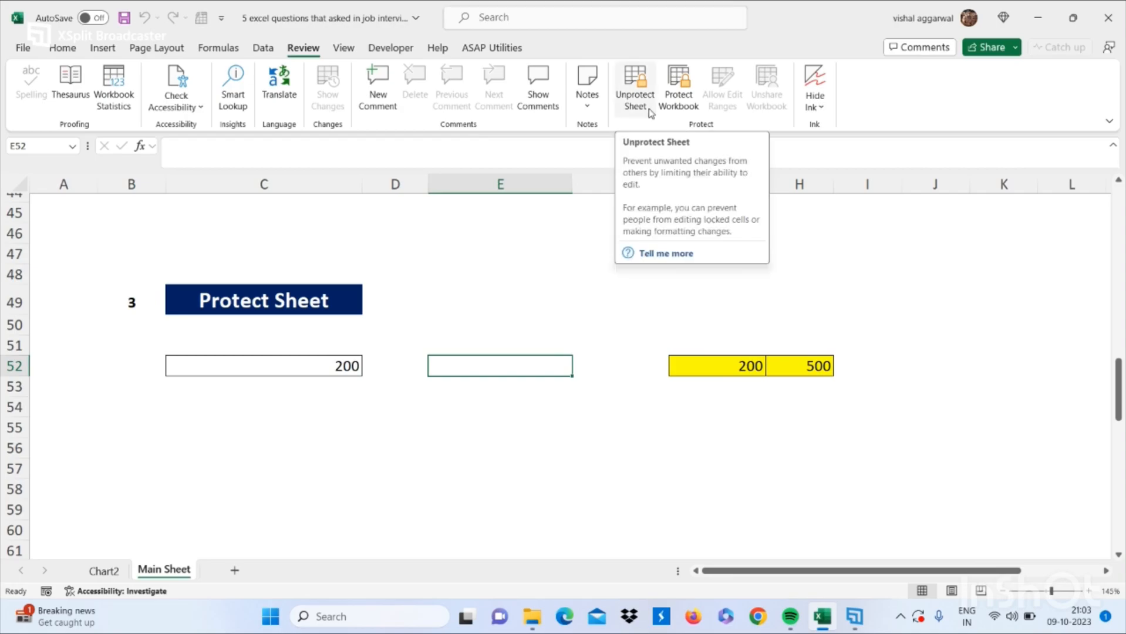
click(650, 112)
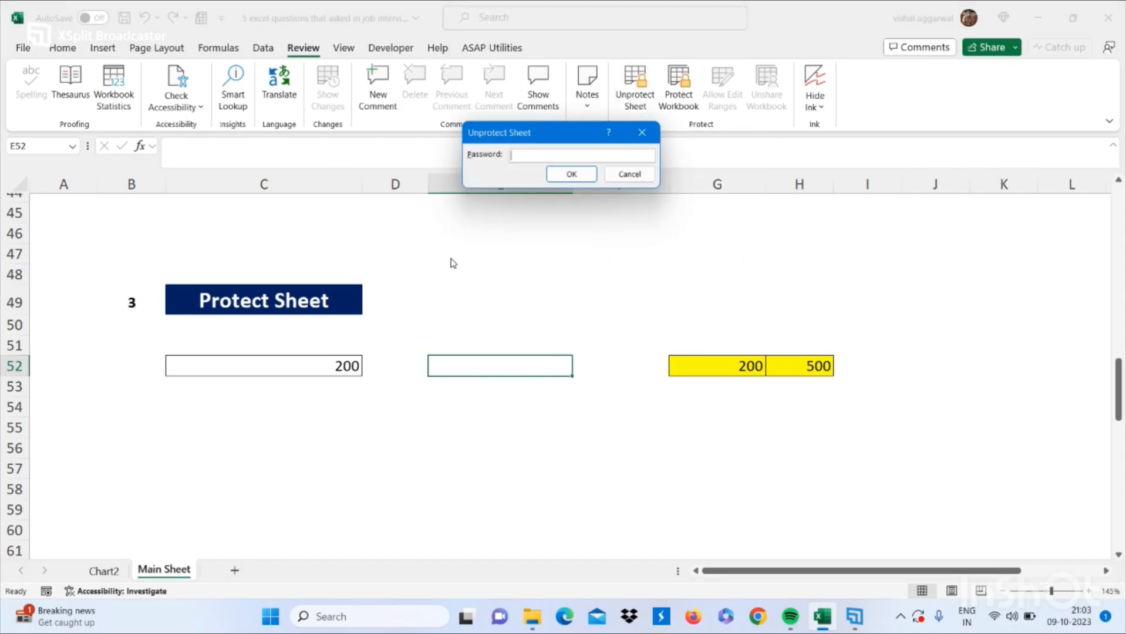
text(123)
click(571, 173)
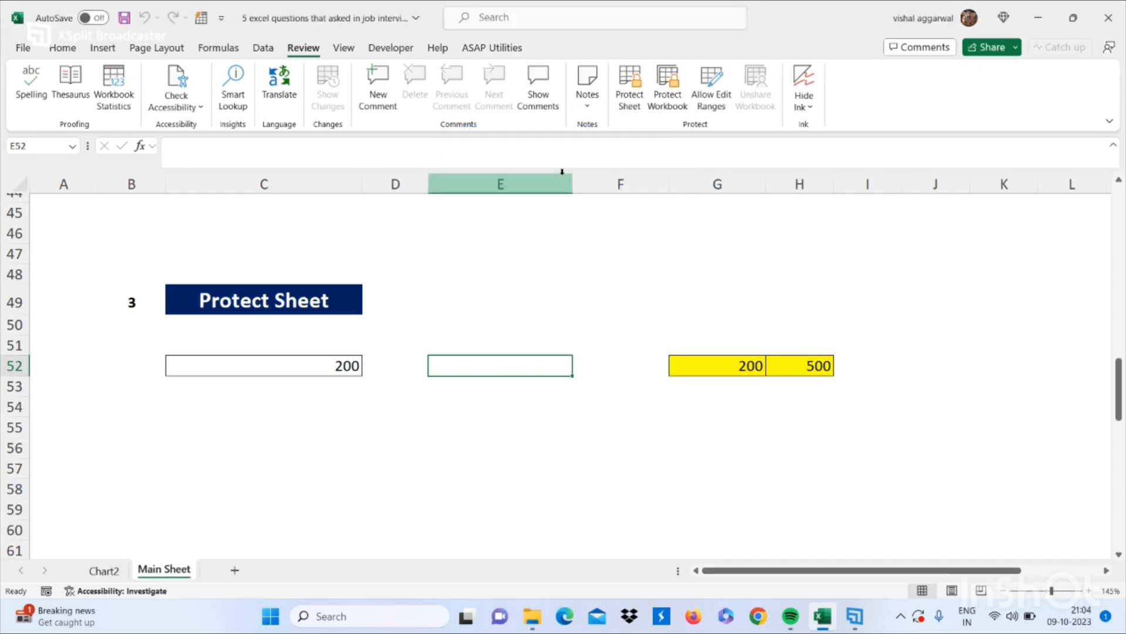
click(542, 329)
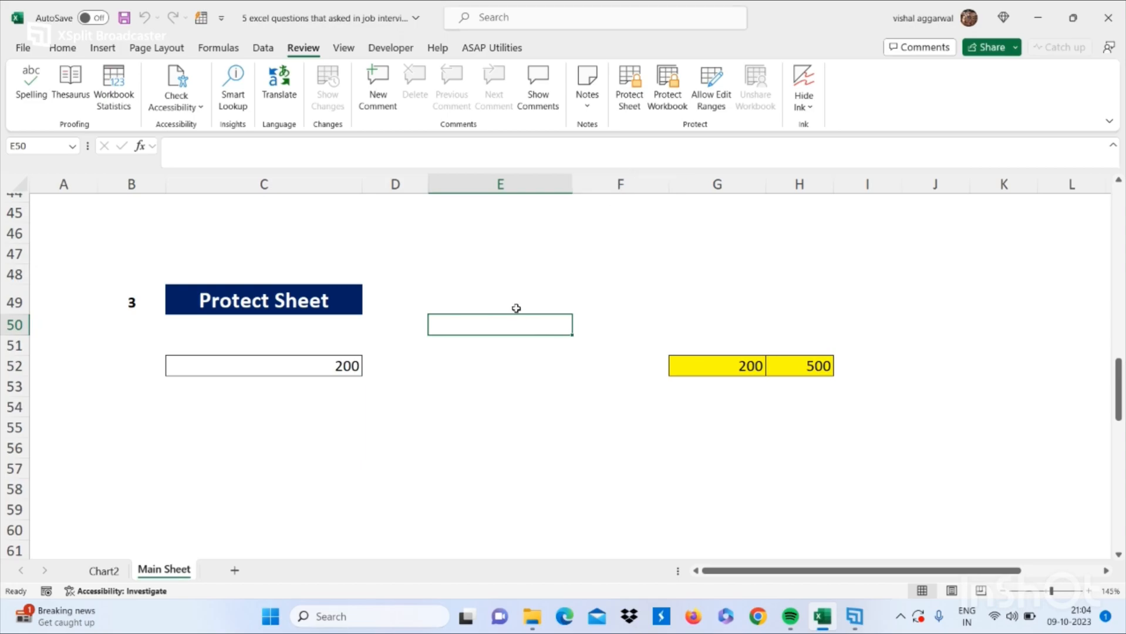
scroll(517, 308, down, 2)
scroll(517, 308, down, 3)
scroll(517, 308, down, 2)
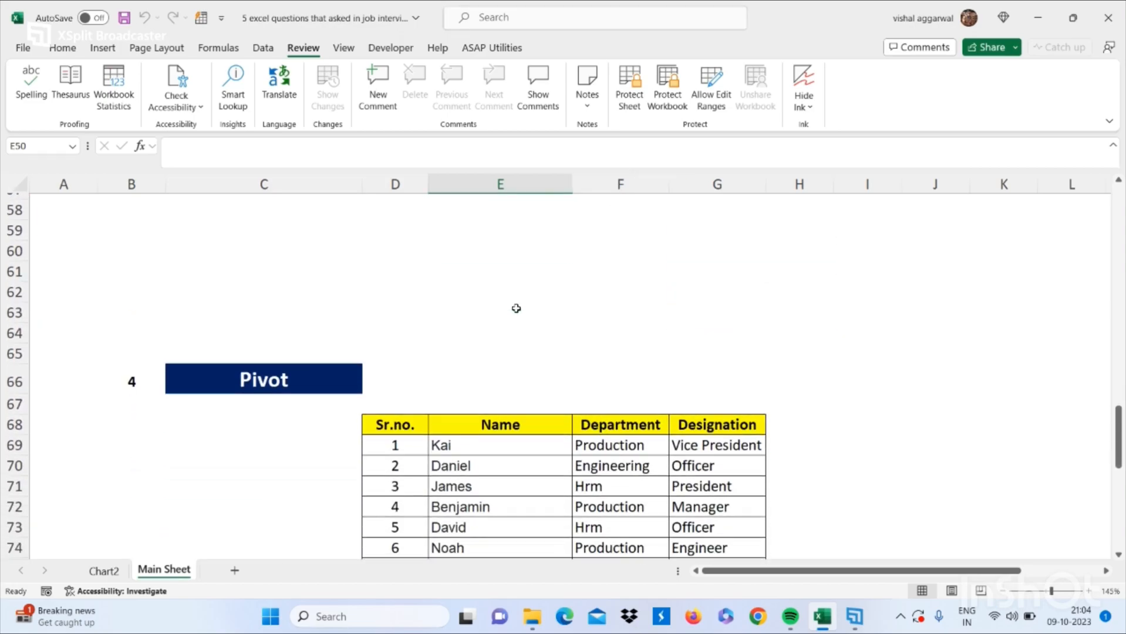
scroll(517, 308, down, 1)
scroll(517, 308, down, 1)
scroll(517, 308, down, 1)
scroll(517, 309, down, 1)
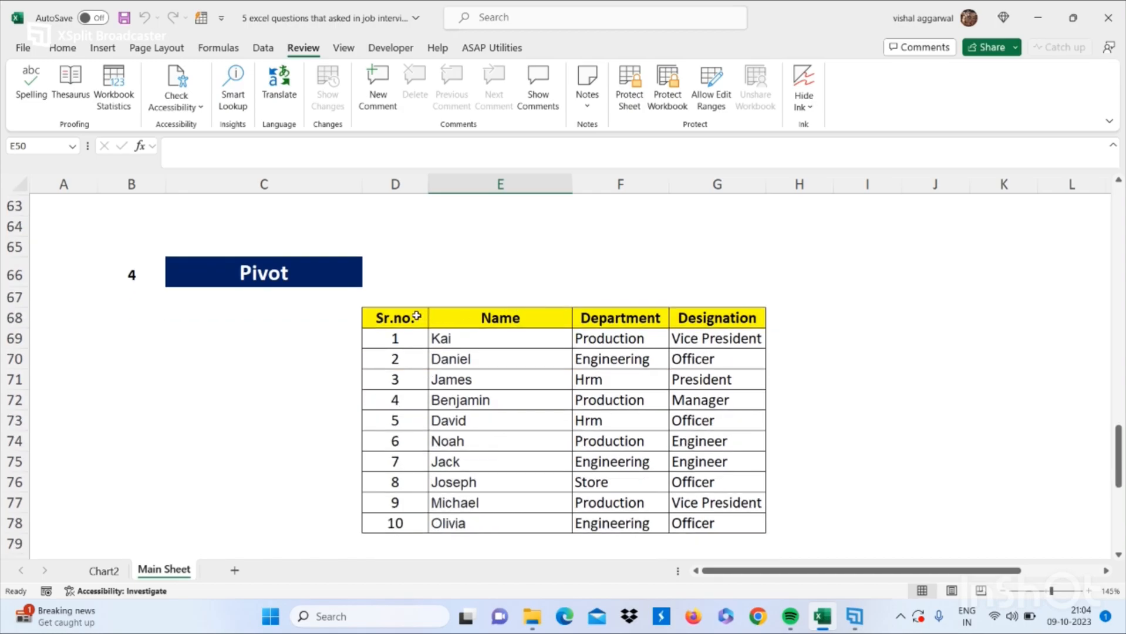
Select the employee table D68:G78 as the pivot source data.
drag(396, 317, 735, 517)
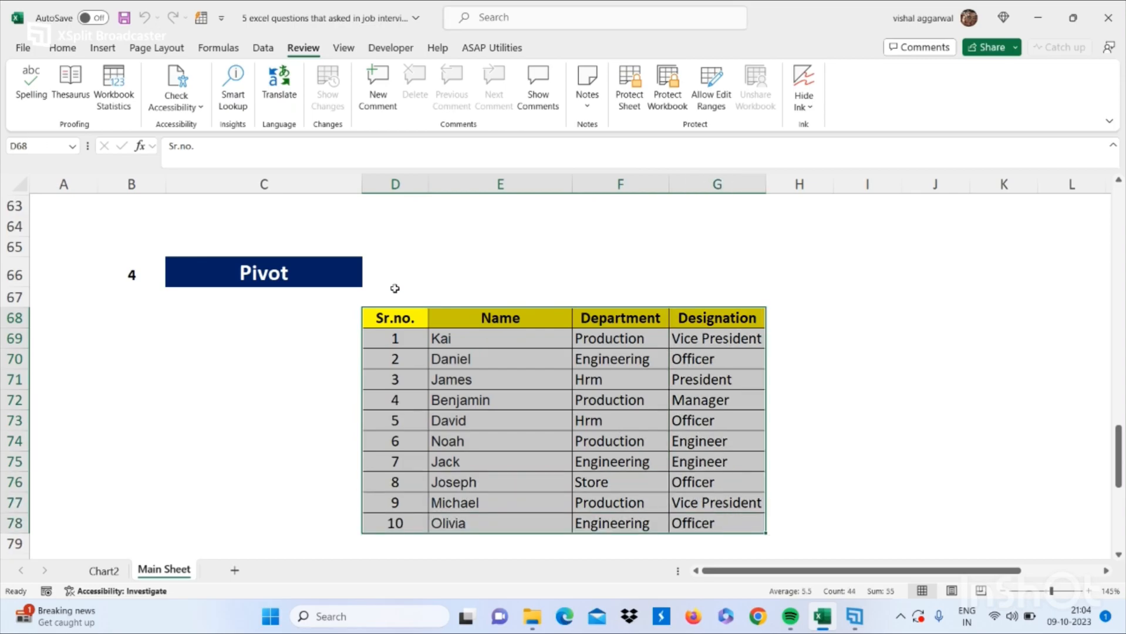
Insert a PivotTable from the selected employee table onto a new worksheet.
click(103, 47)
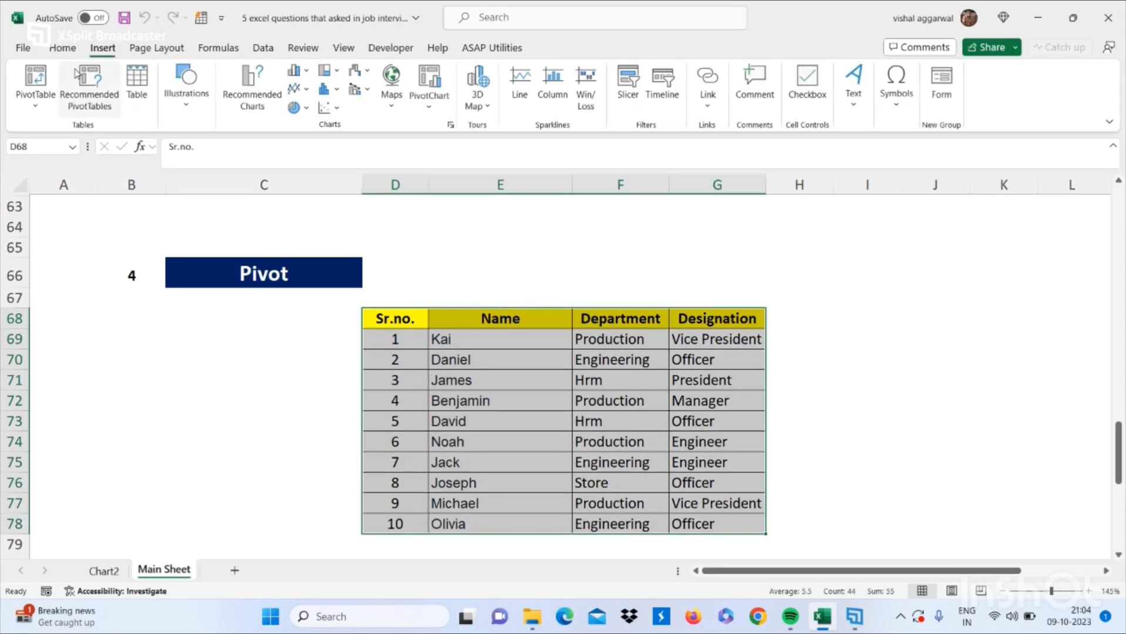
click(36, 81)
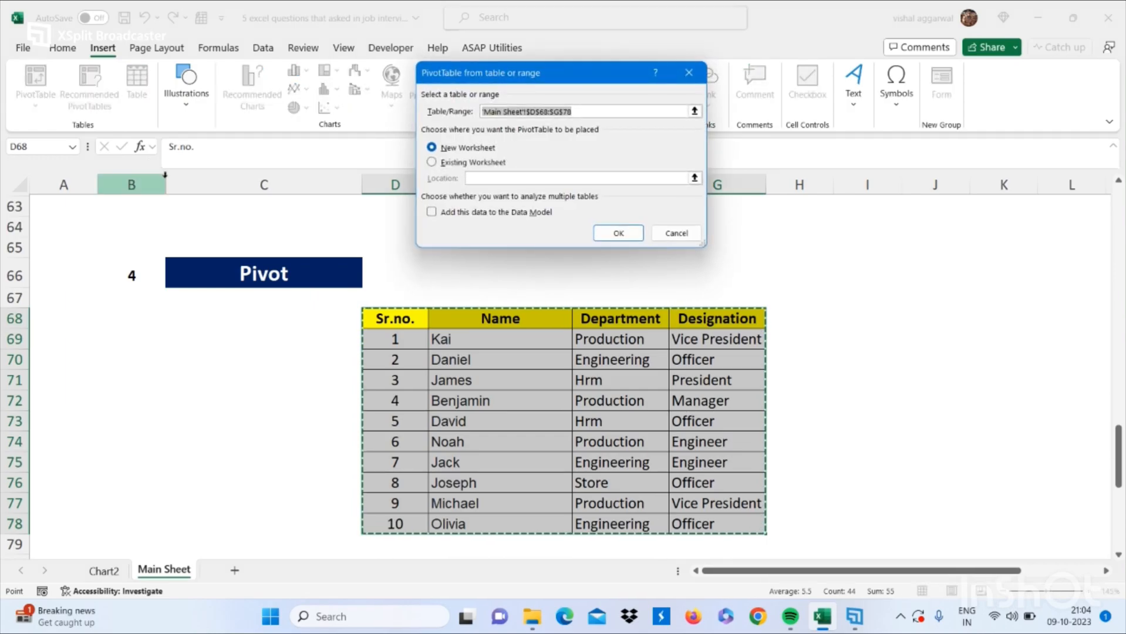
click(618, 234)
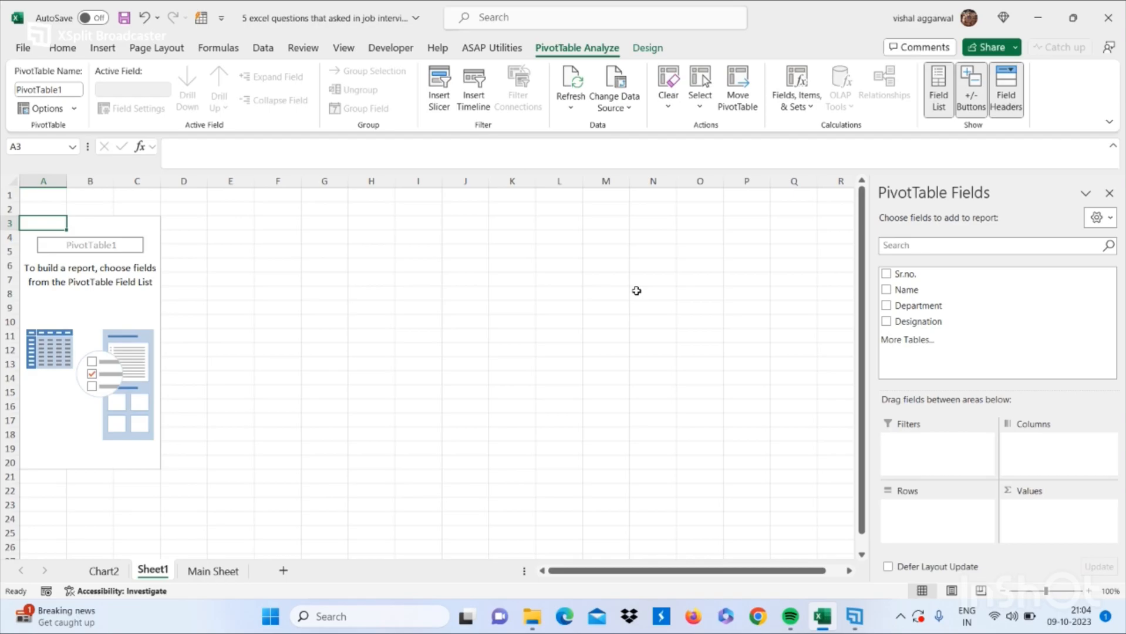
Place Department and then Designation in the pivot Rows area, dismissing a stray dialog.
drag(912, 305, 910, 515)
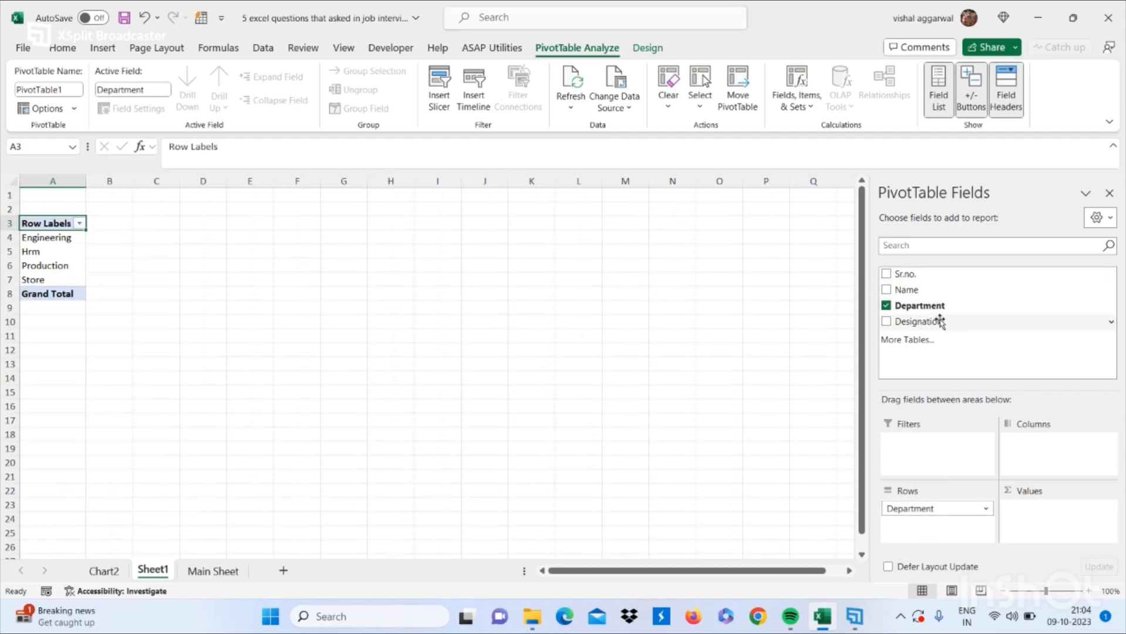
drag(940, 322, 936, 343)
click(906, 340)
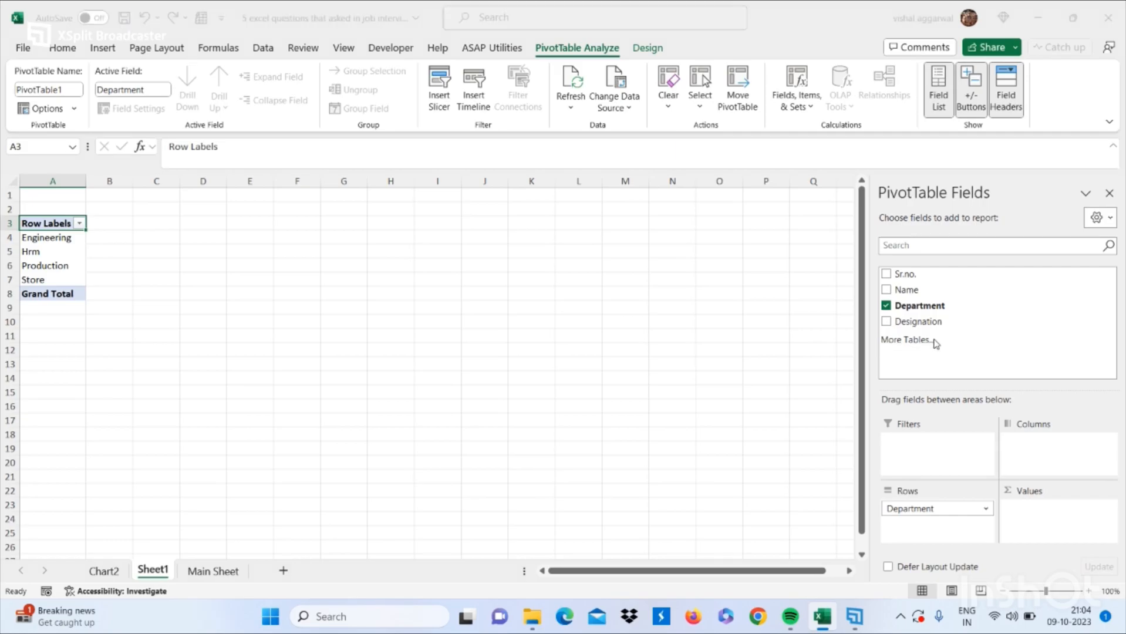
key(Escape)
mouse_move(918, 321)
mouse_down()
mouse_move(891, 511)
mouse_move(915, 527)
mouse_up()
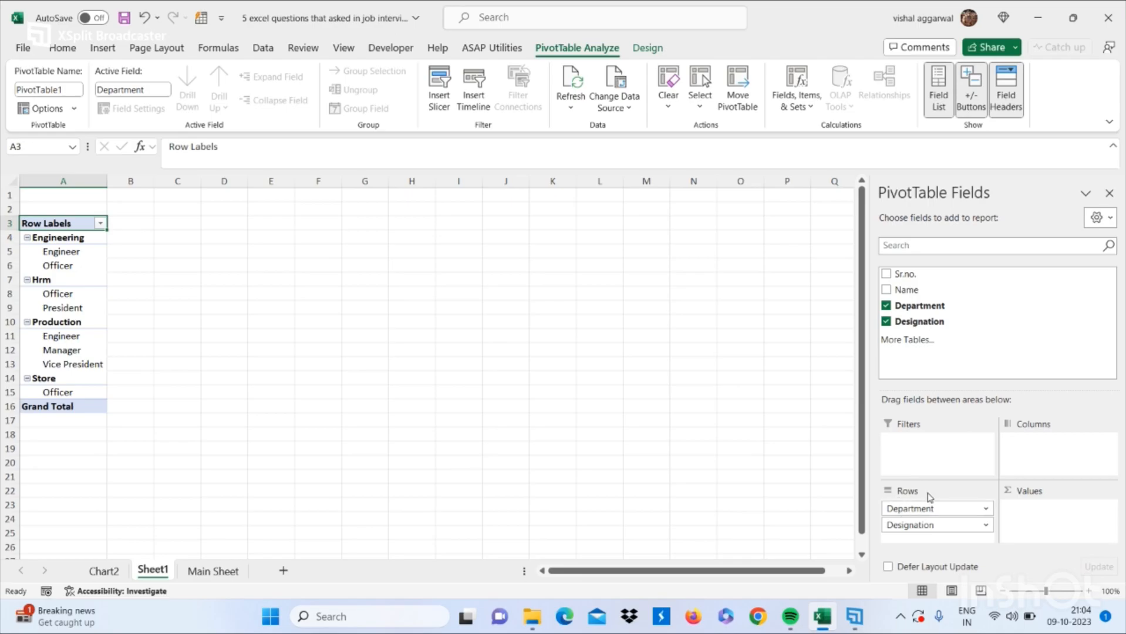
Add Name to Values as a count totalling 10 and select the pivot results A3:B16.
drag(913, 290, 1089, 522)
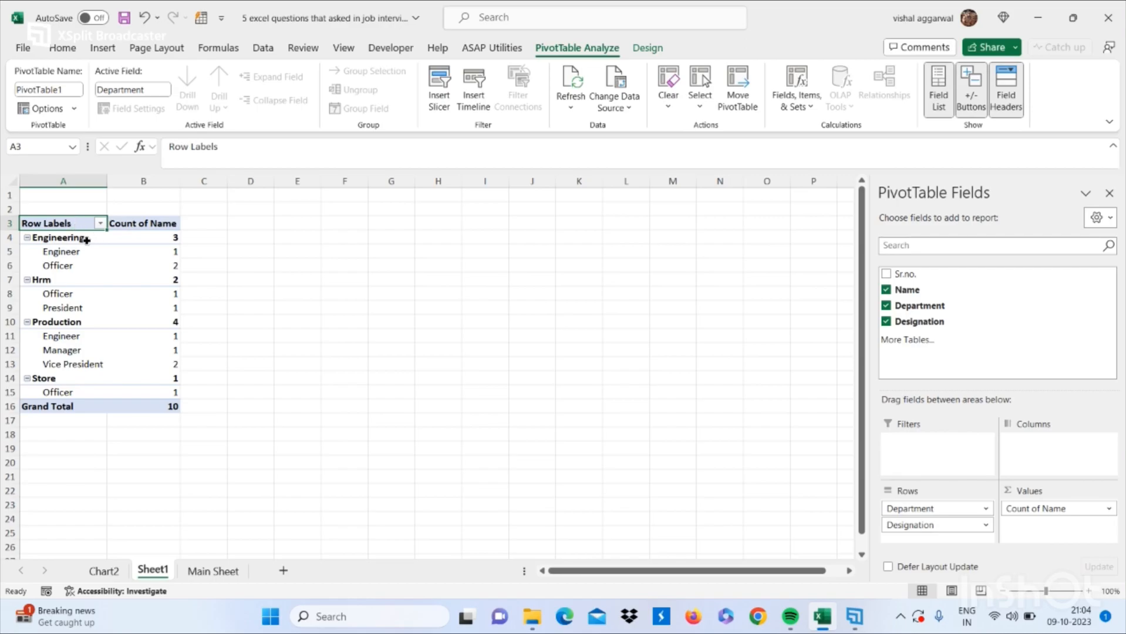
drag(62, 223, 151, 403)
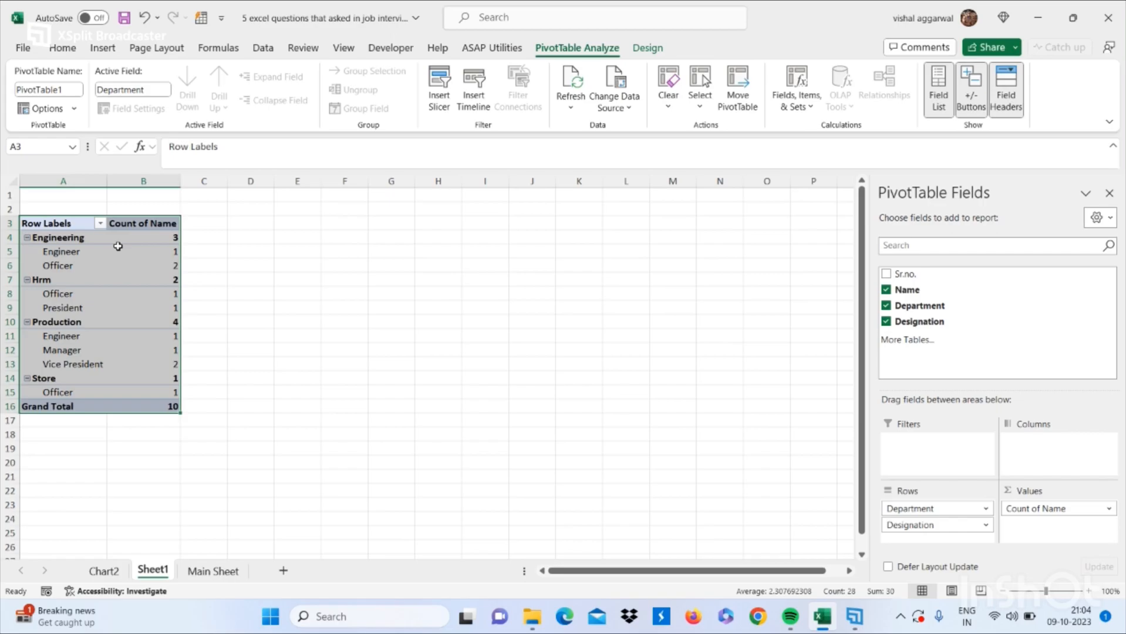
drag(88, 222, 152, 403)
Return to Main Sheet and select Ava's empty Maths cell D93 in the Vlookup section.
click(212, 571)
scroll(283, 431, down, 4)
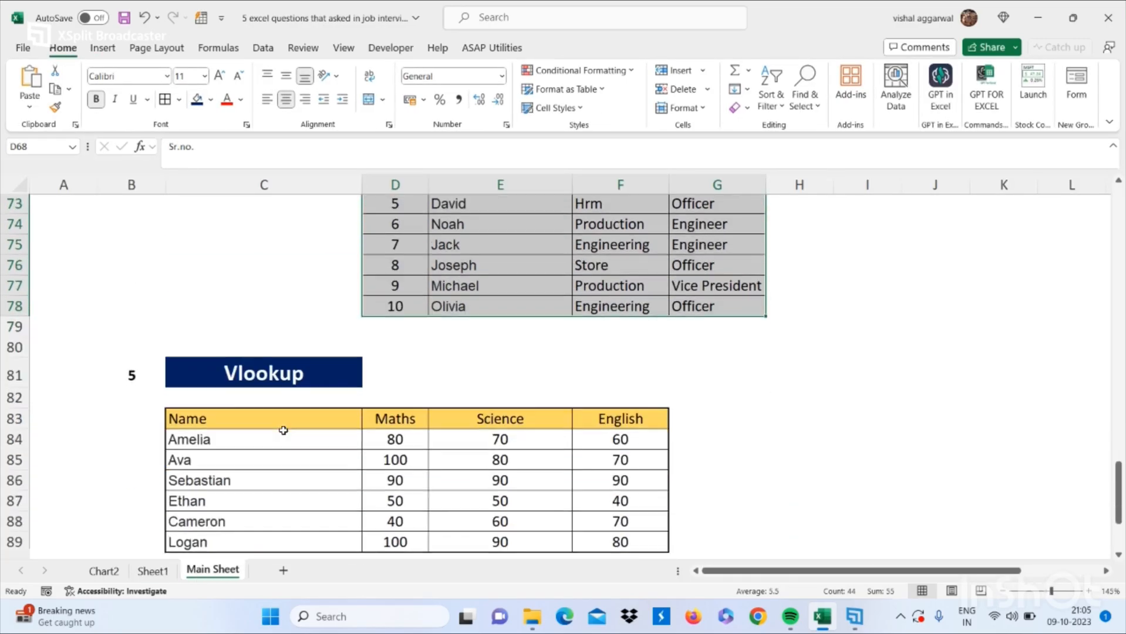
scroll(283, 431, down, 2)
scroll(283, 431, down, 1)
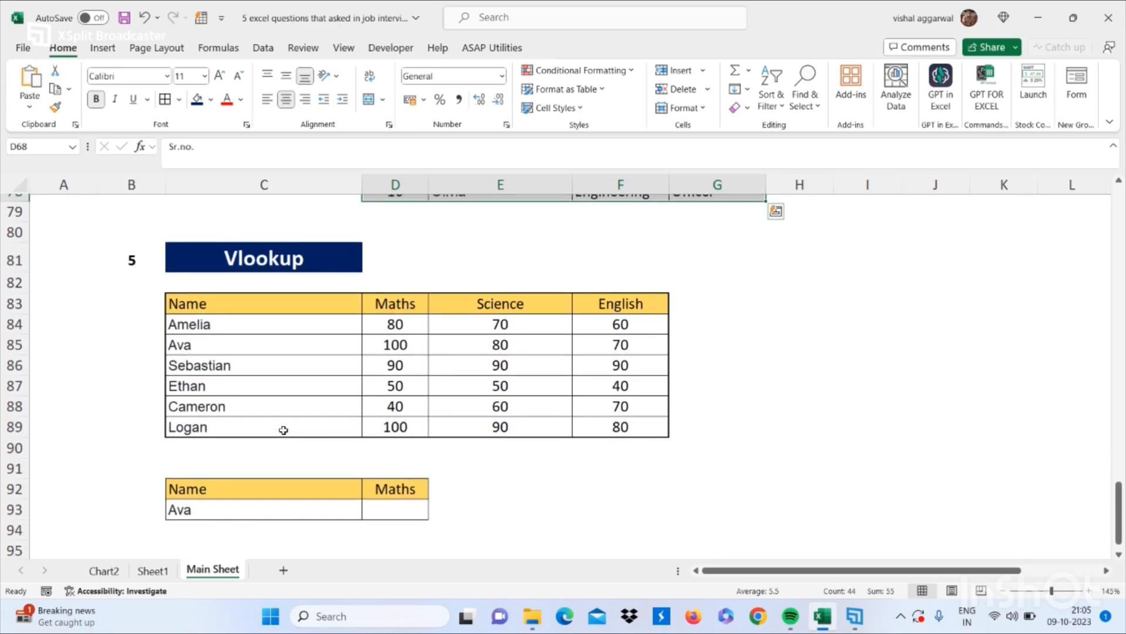
scroll(283, 431, down, 1)
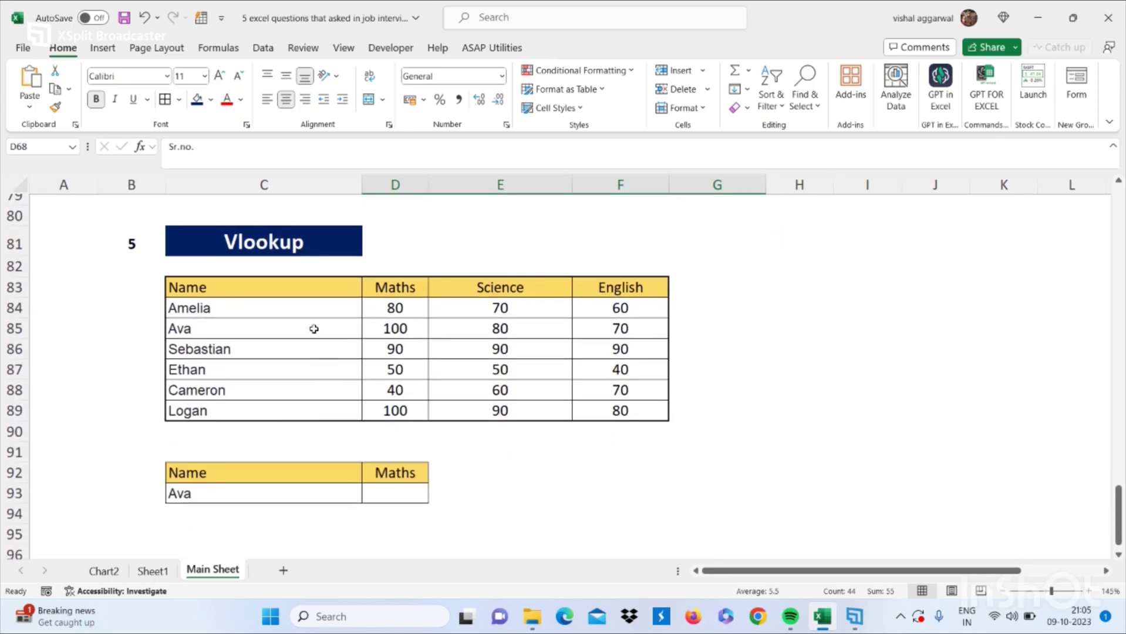
click(384, 490)
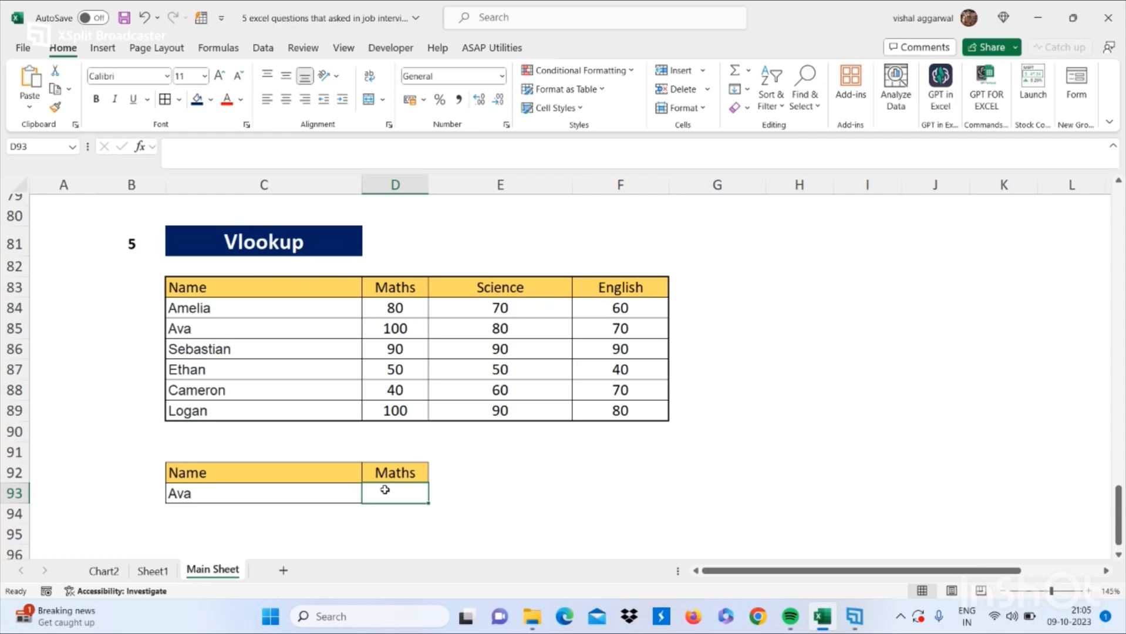
text(=v)
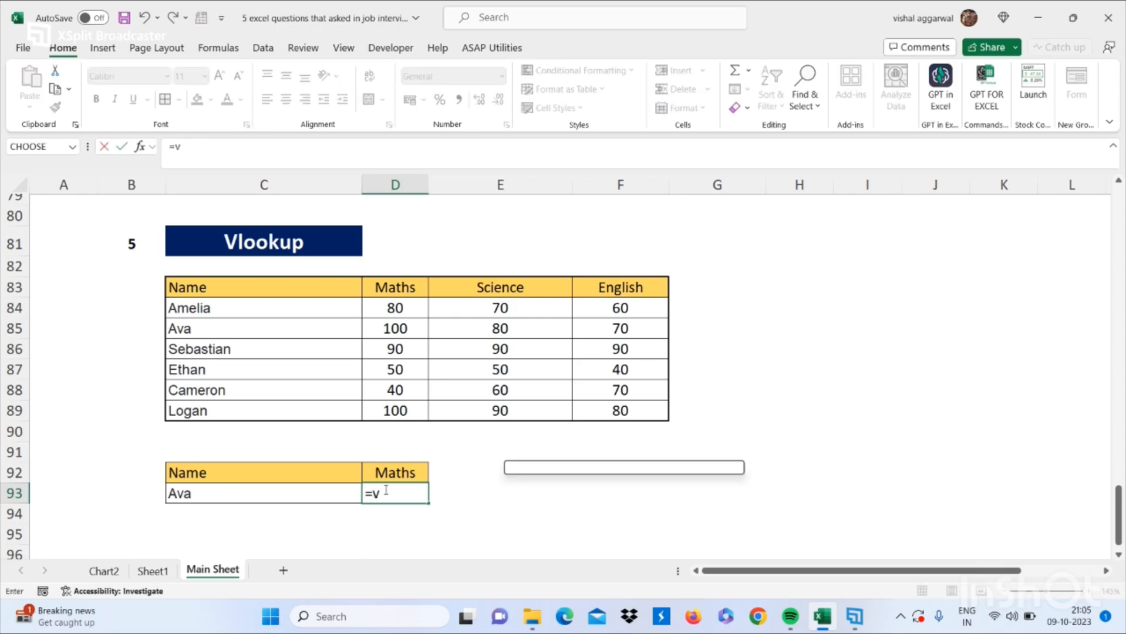
text(lookup()
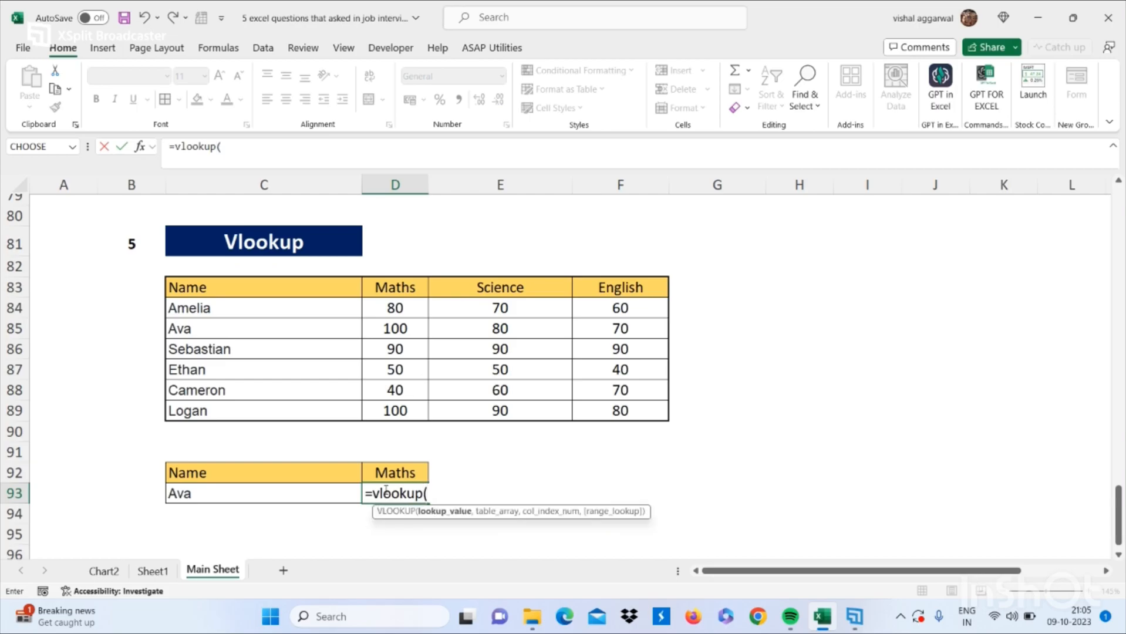
Enter =VLOOKUP(C93,C83:F89,2,0) in D93 so Ava's Maths mark shows 100.
click(304, 494)
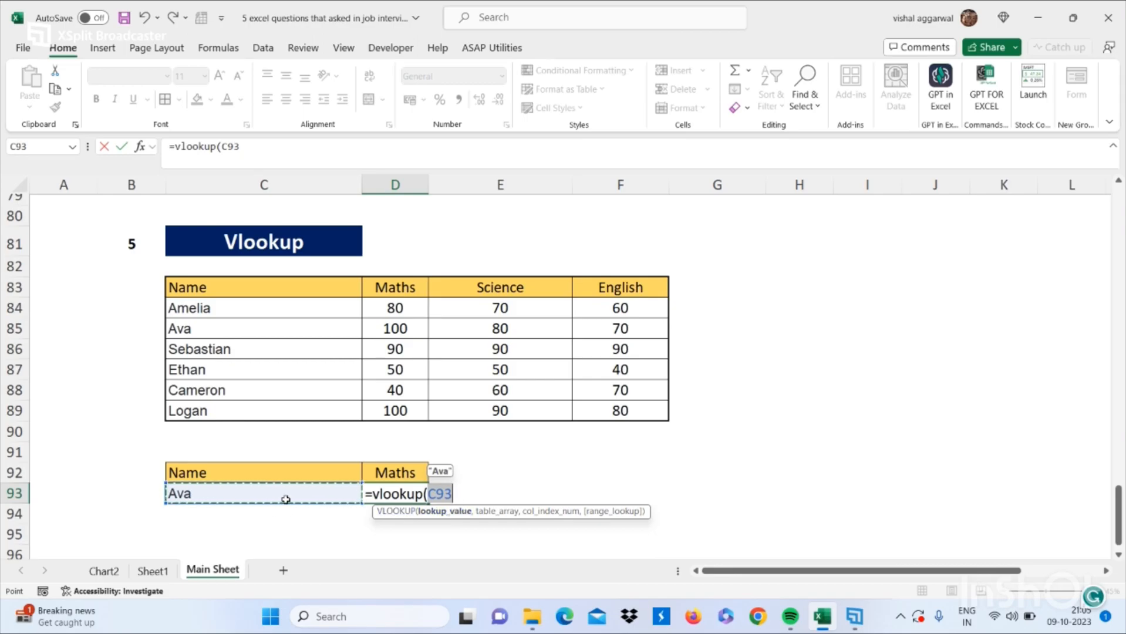
text(,)
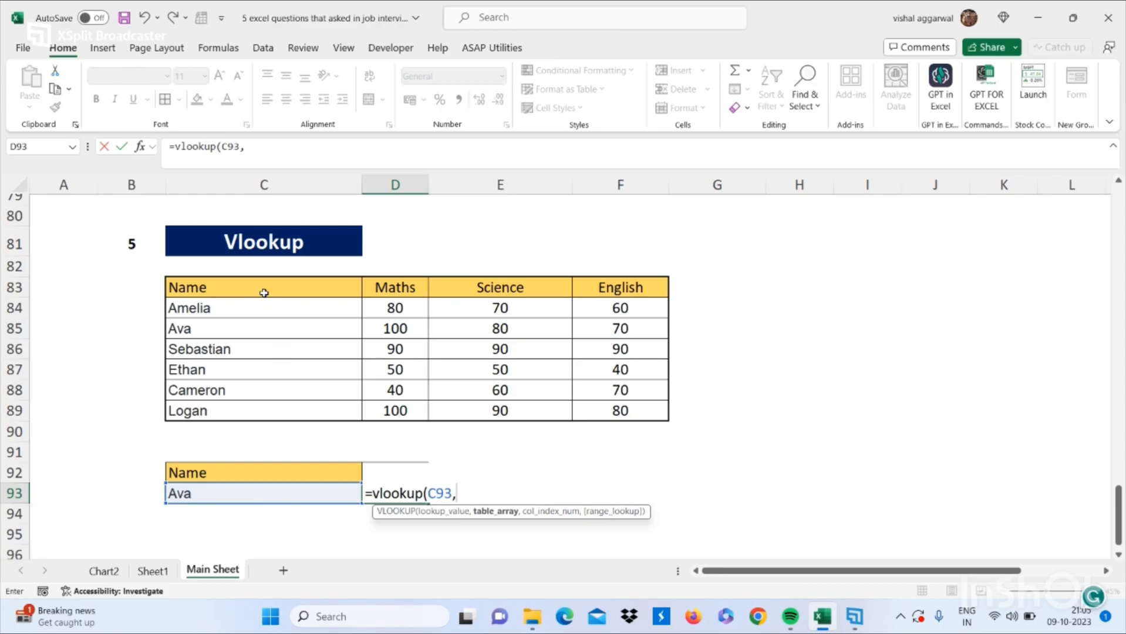
mouse_move(264, 289)
mouse_down()
mouse_move(299, 316)
mouse_move(620, 410)
mouse_up()
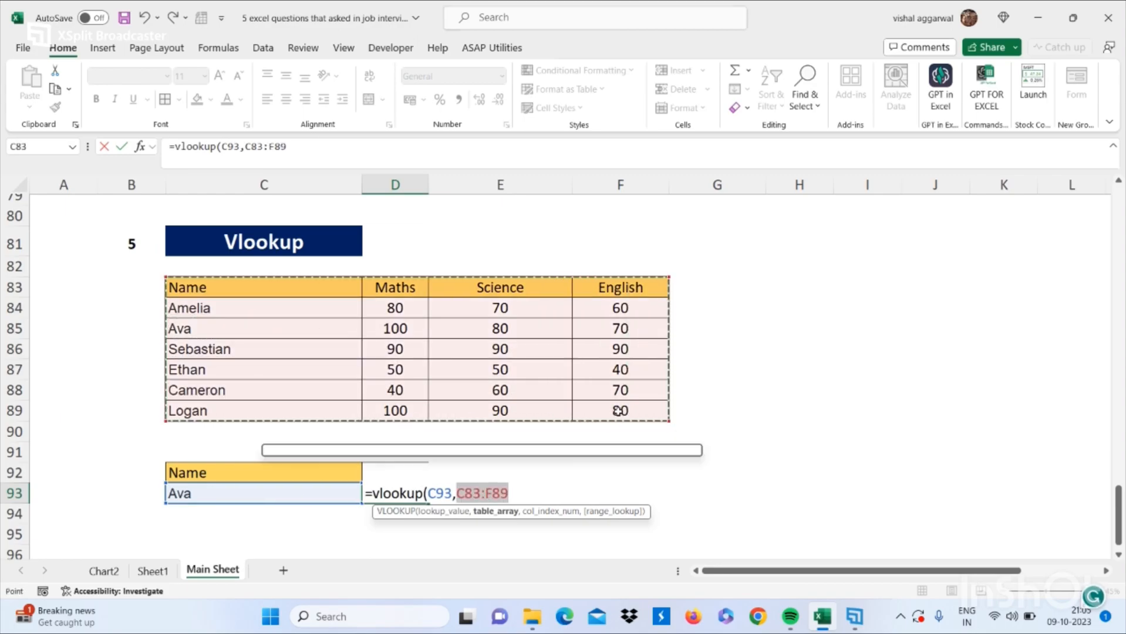
text(,)
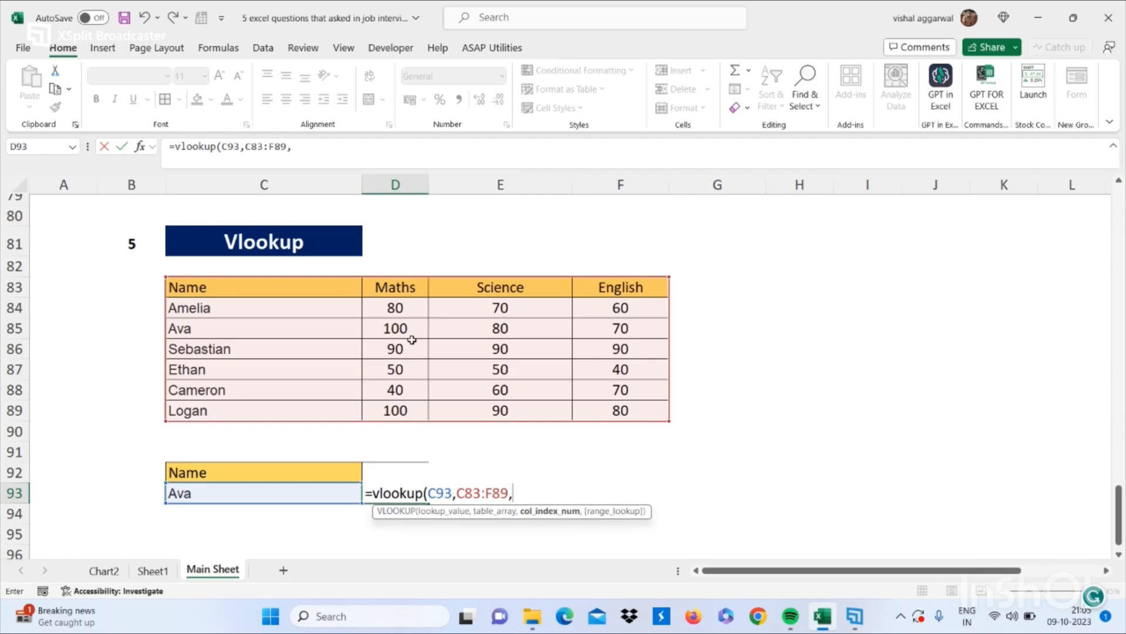
text(2)
text(,)
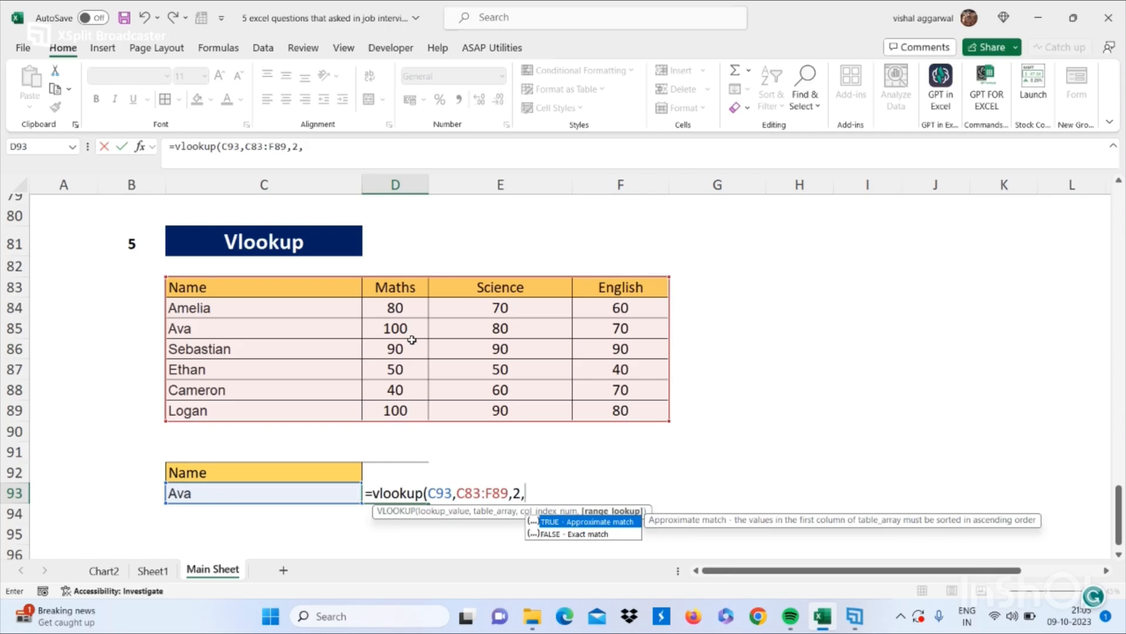
text(0)
text())
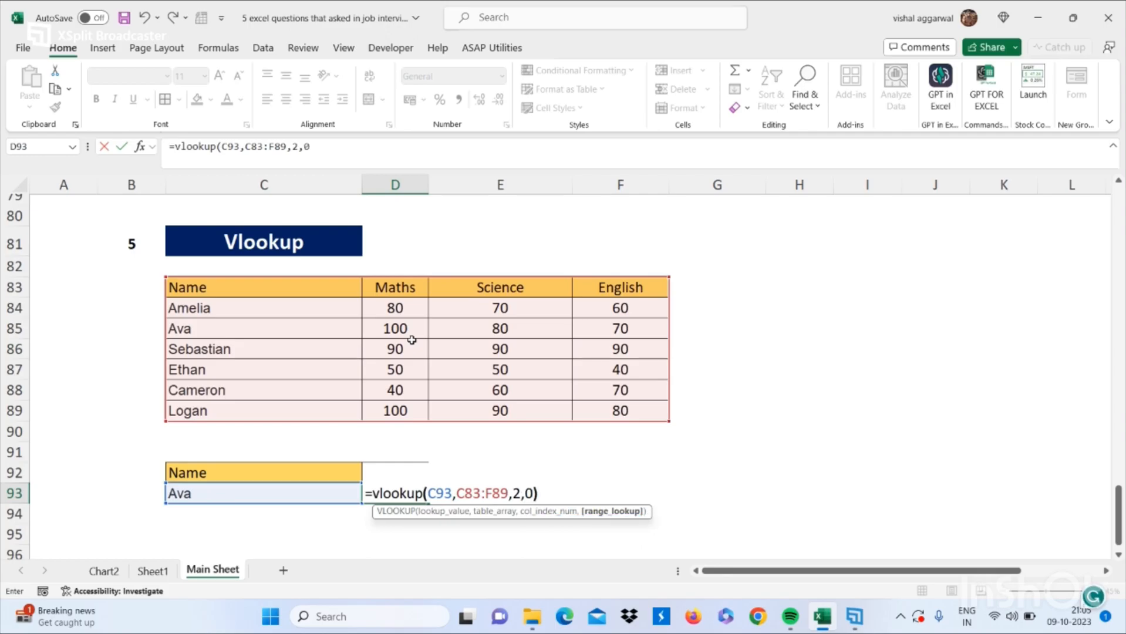
key(Return)
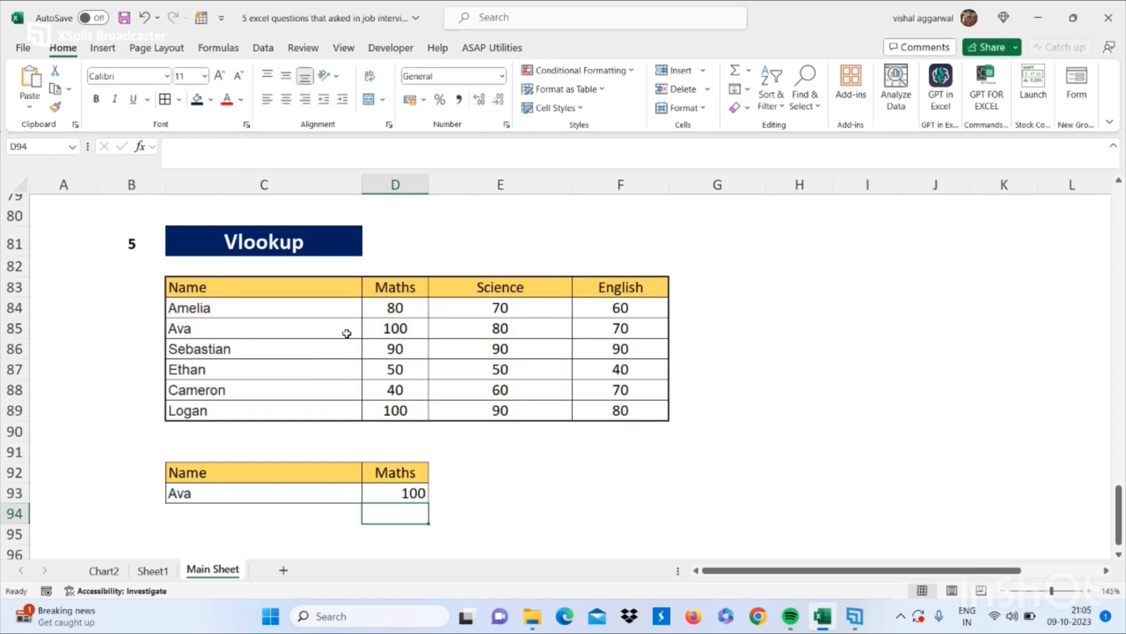
drag(369, 327, 315, 329)
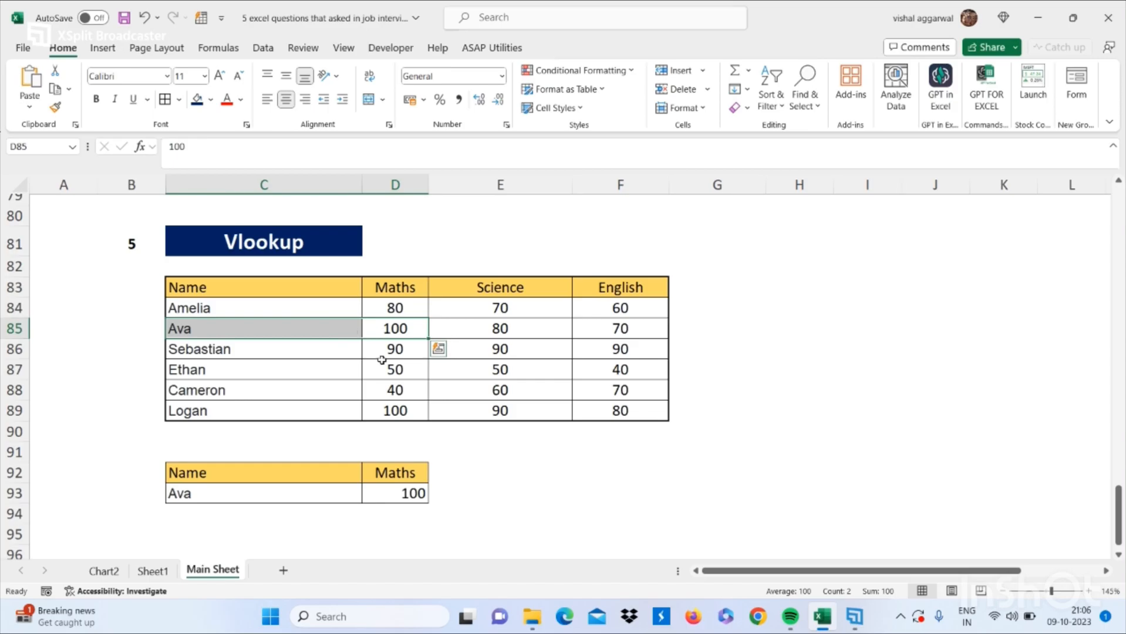
click(394, 492)
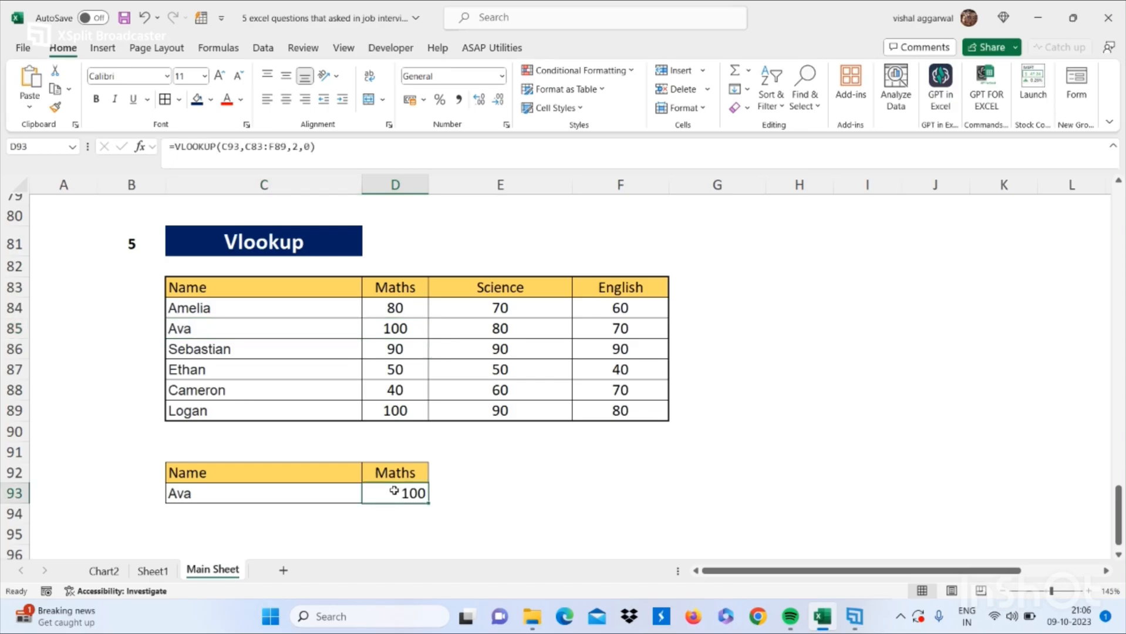